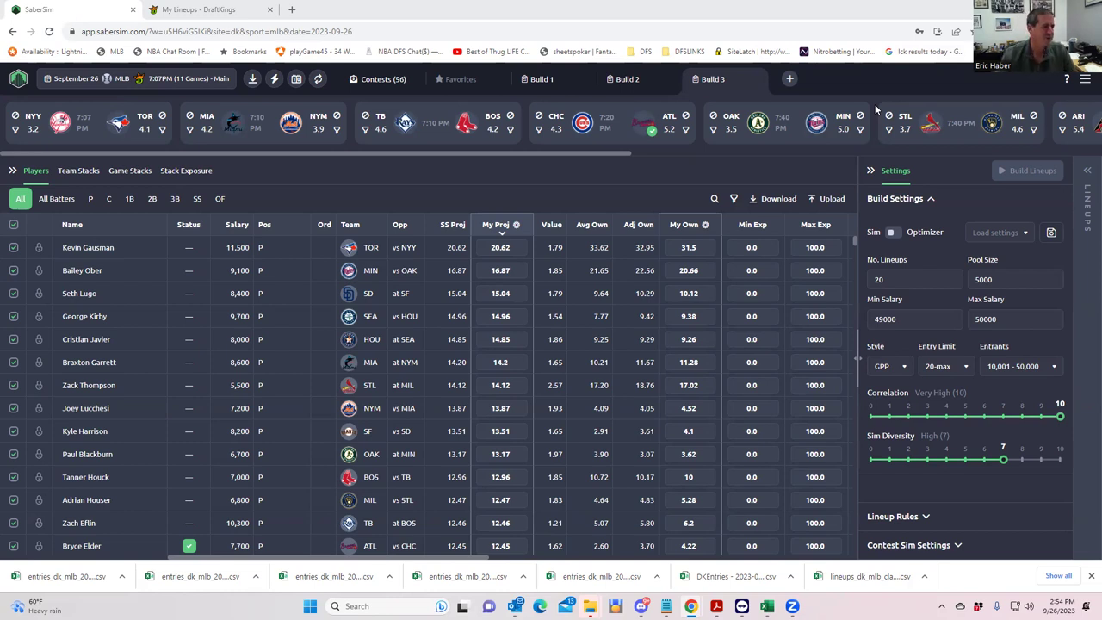
Load the MLBDK_Sim CSV from the KrugMLB folder into the custom player data upload.
left_click(824, 200)
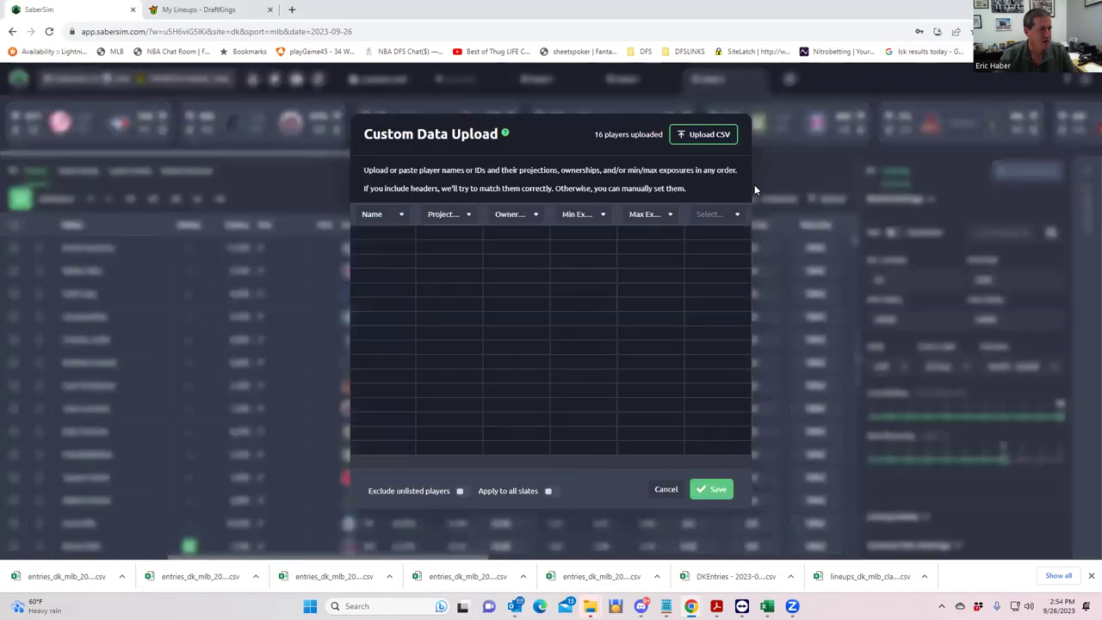
left_click(699, 138)
scroll(60, 172, "down", 1)
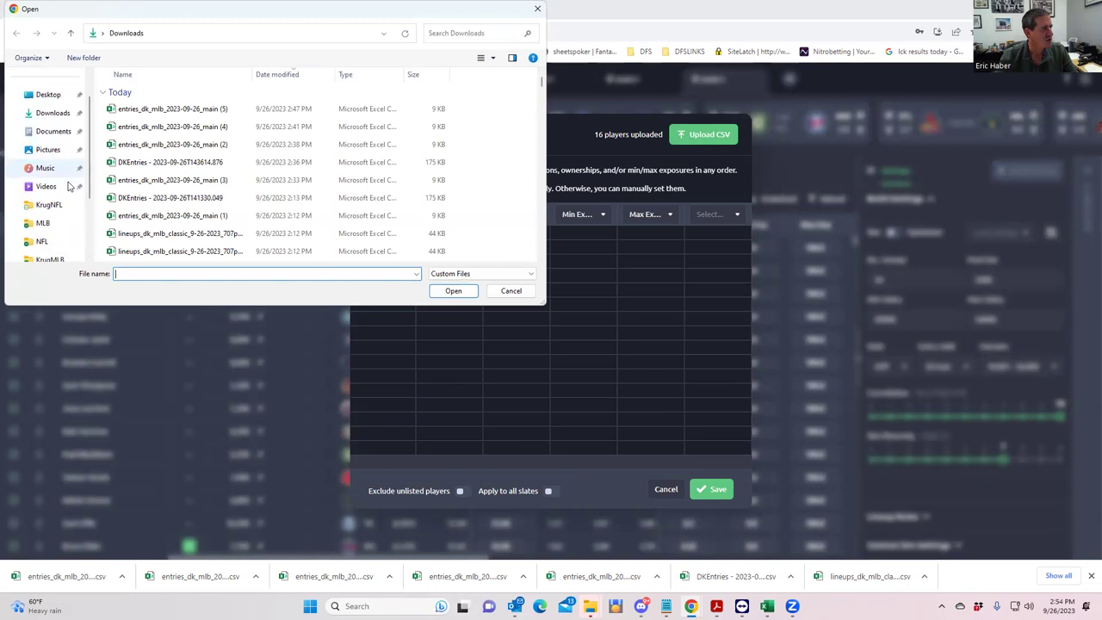
left_click(50, 259)
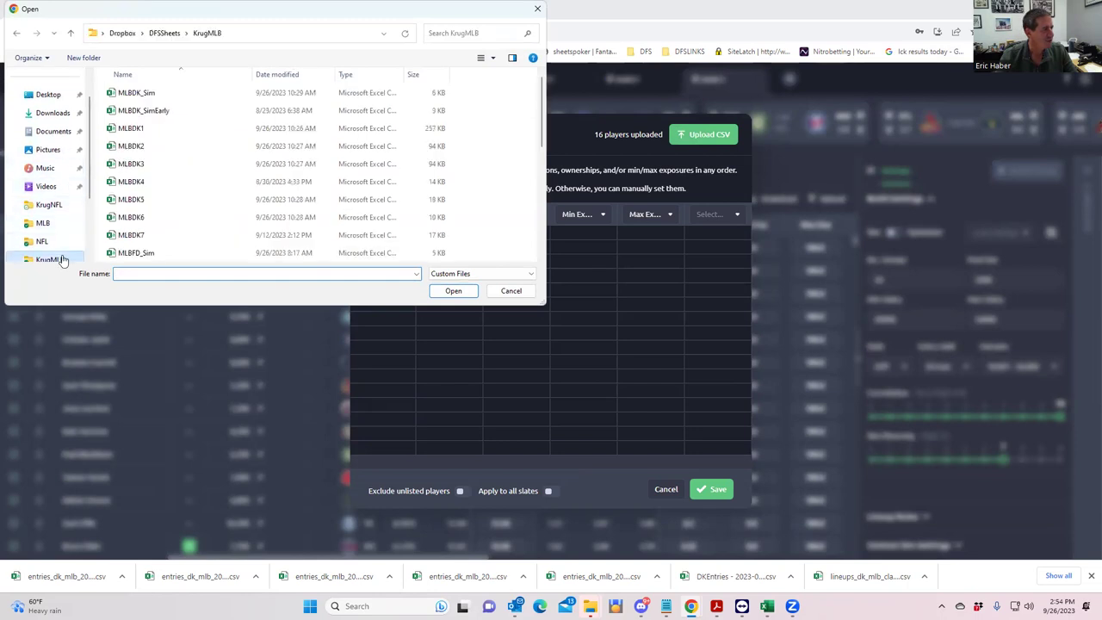
left_click(136, 93)
left_click(459, 295)
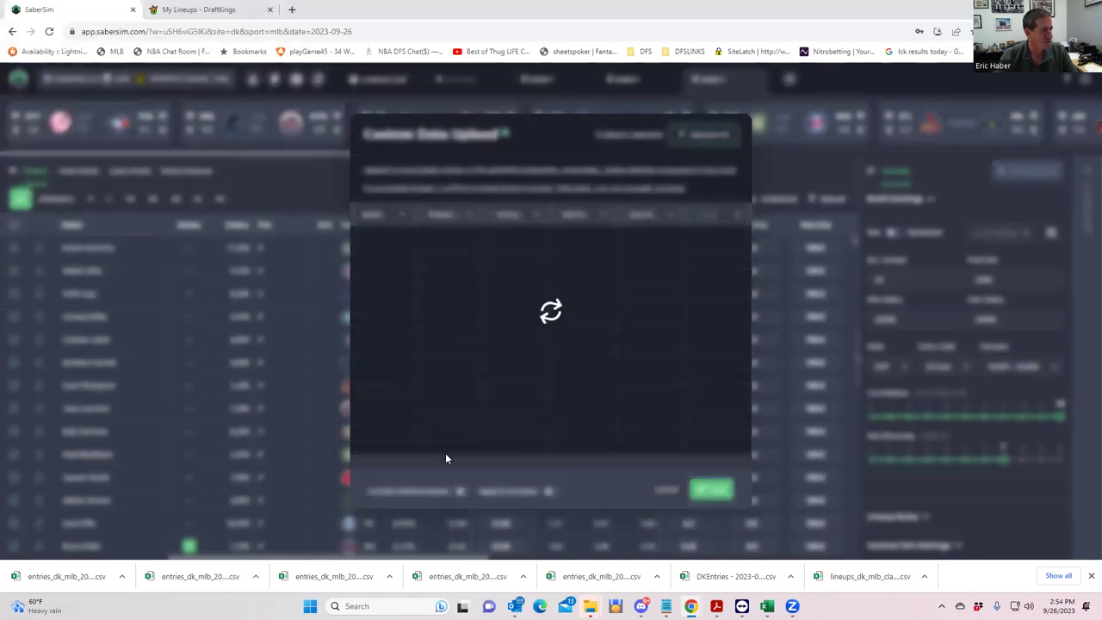
Save the custom data with unlisted players and all out players excluded, without storing it as a new projections source.
left_click(462, 494)
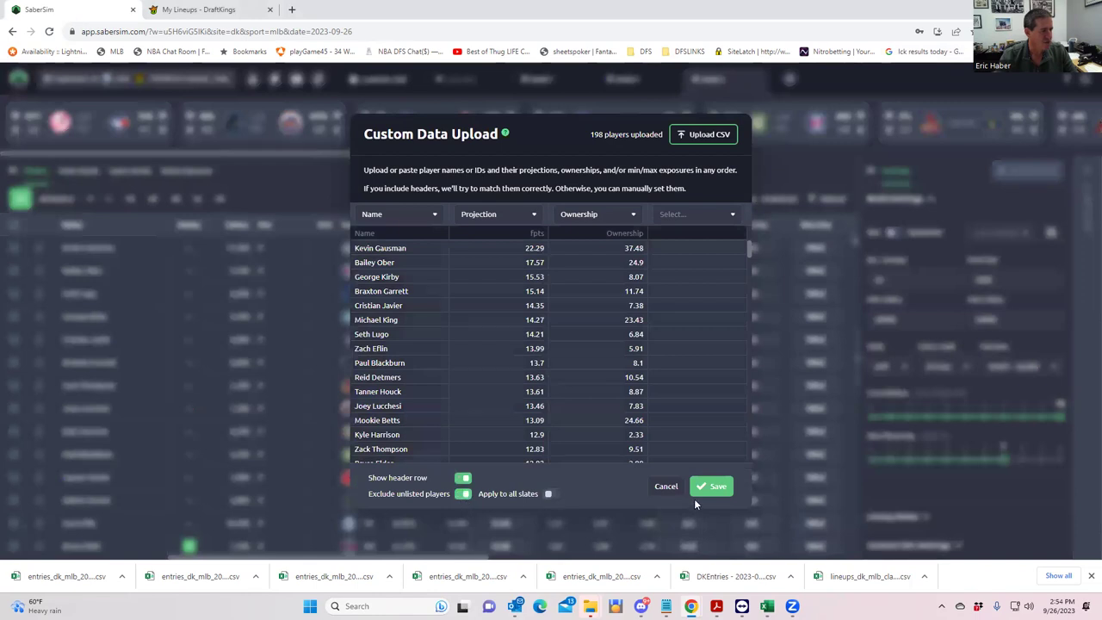
left_click(699, 490)
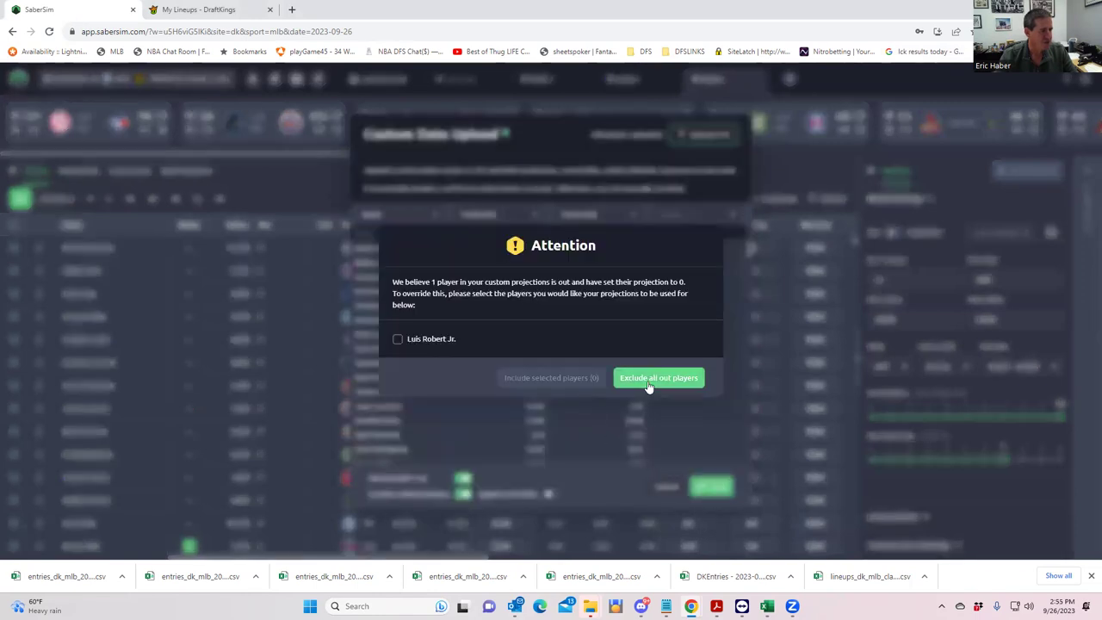
left_click(645, 385)
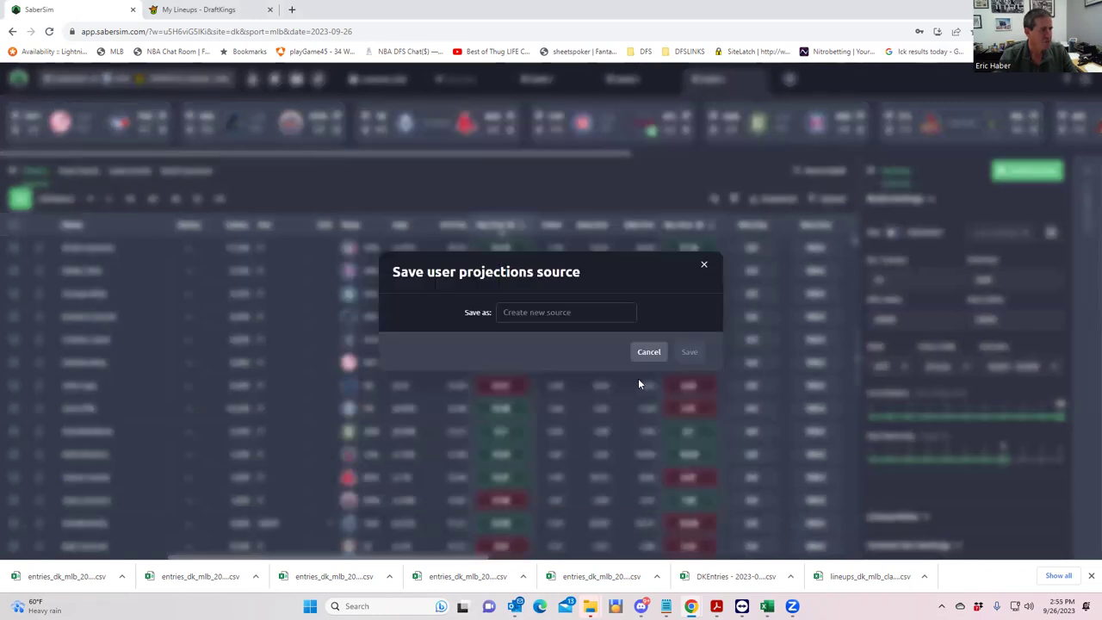
left_click(704, 264)
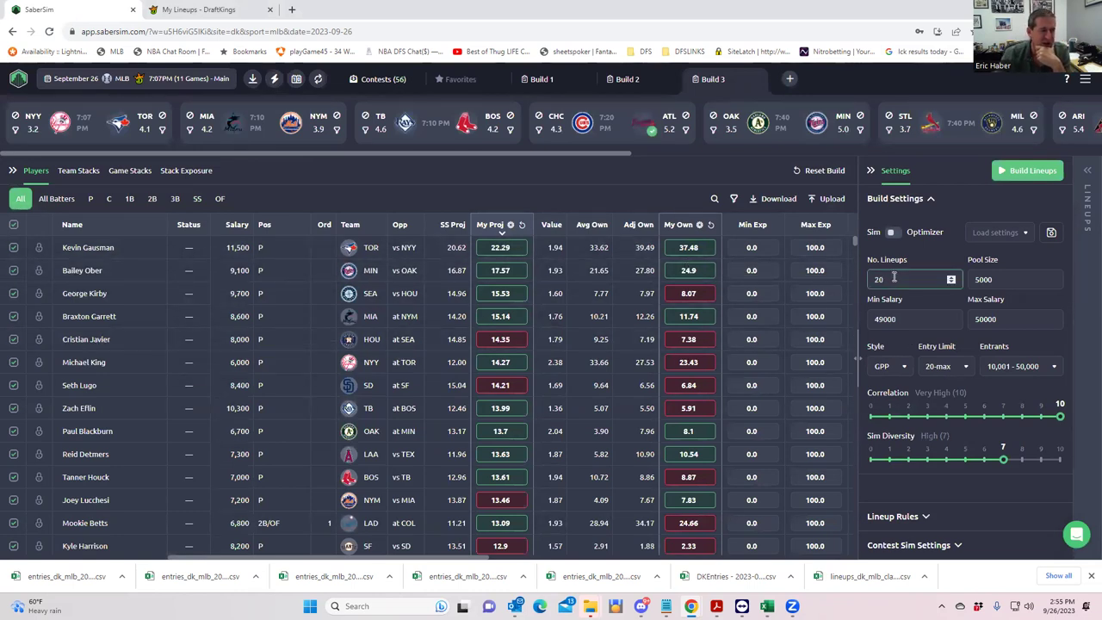
Set the number of lineups to 50 and build the lineups.
key("BackSpace")
key("BackSpace")
type("50")
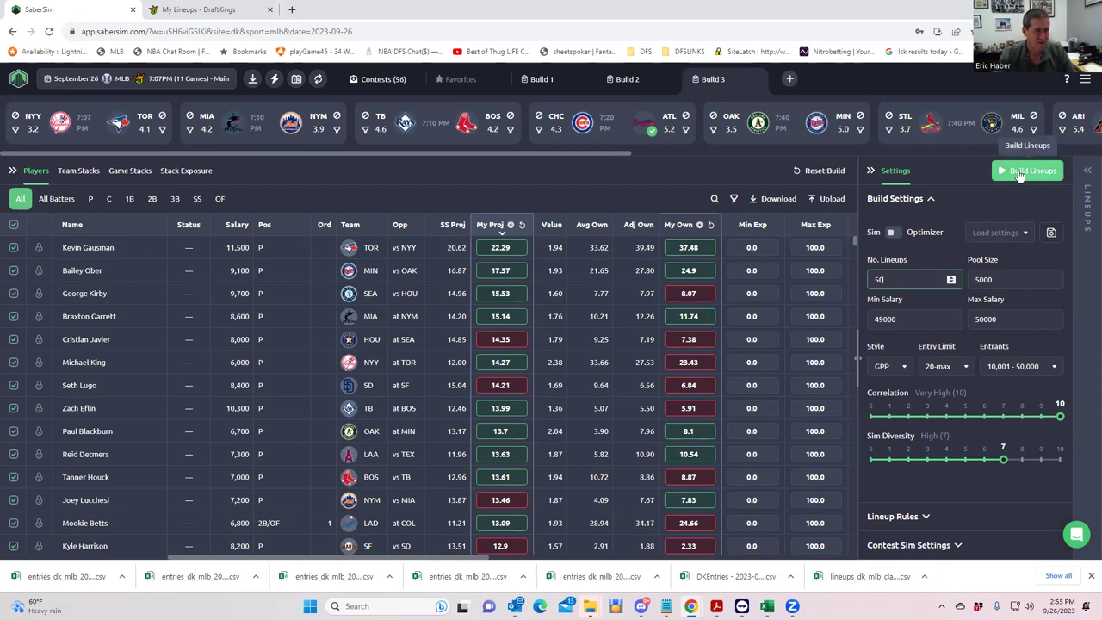
left_click(1021, 172)
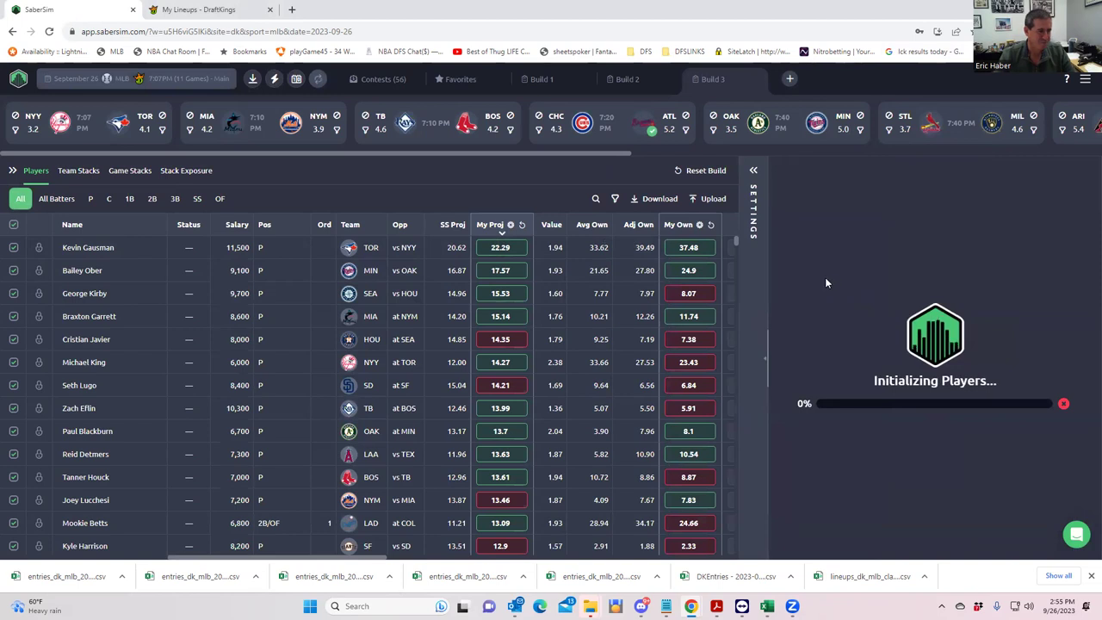
left_click(756, 173)
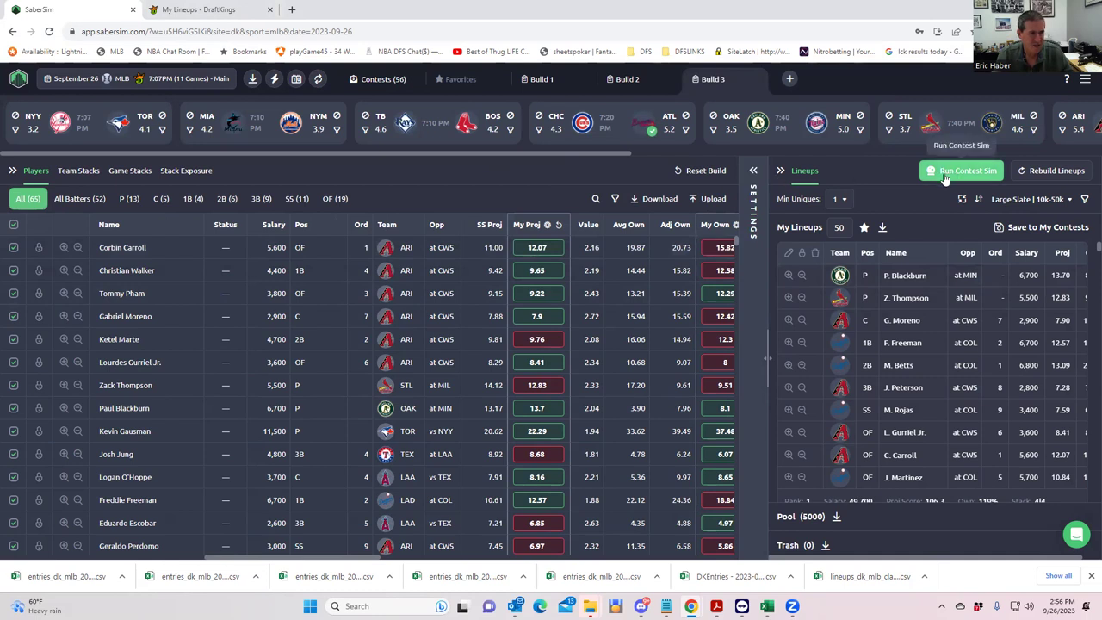
Review the Relay Throw contest sim's settings, including its field lineups choice.
left_click(754, 171)
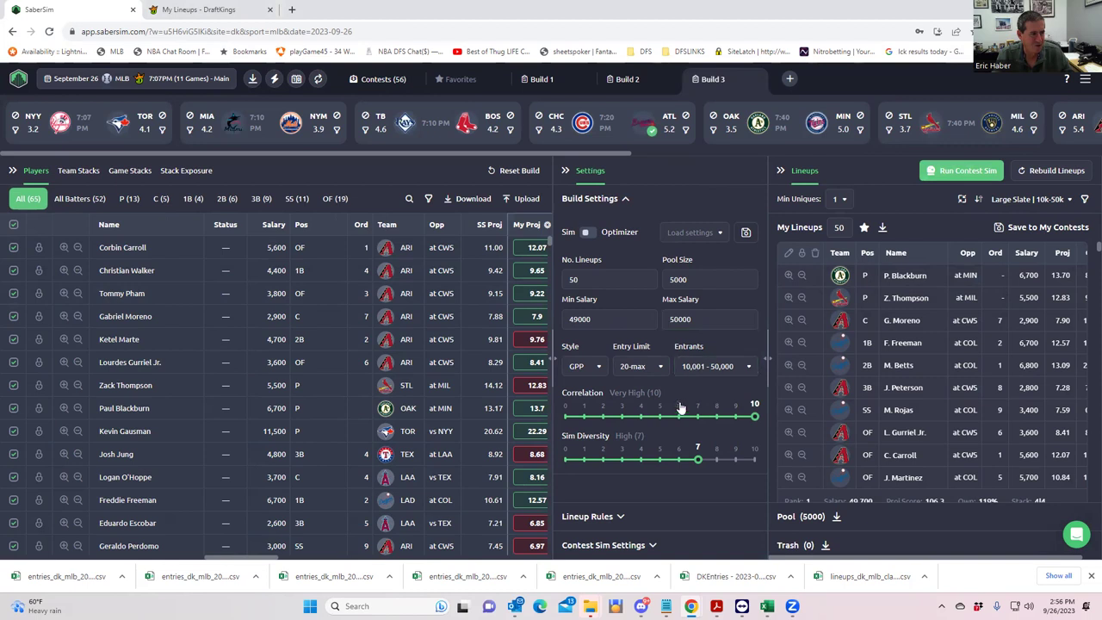
left_click(652, 545)
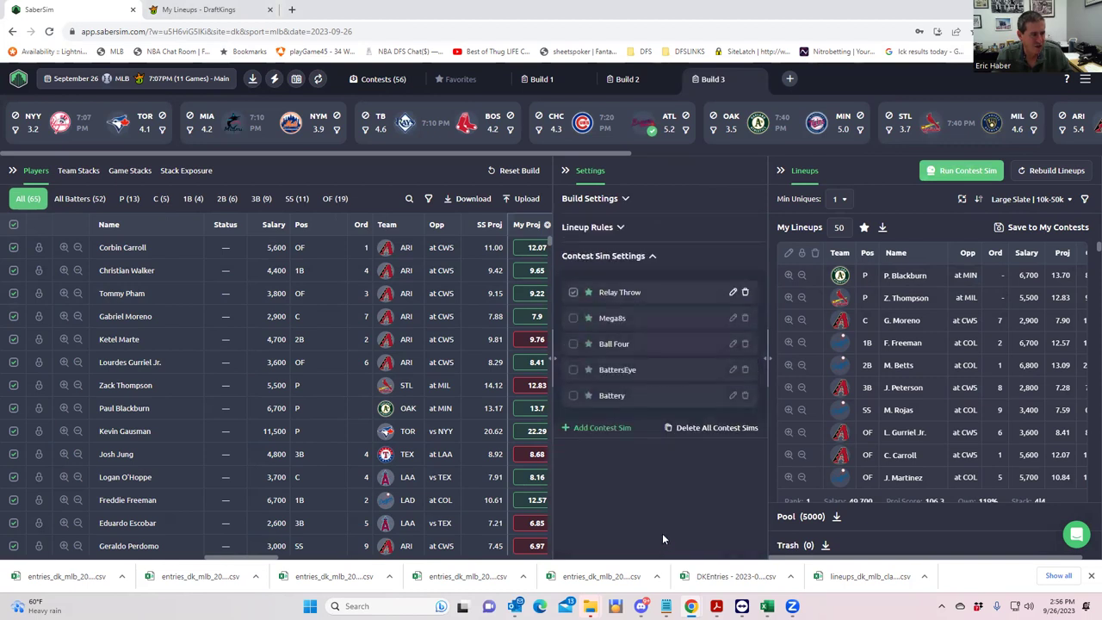
left_click(573, 293)
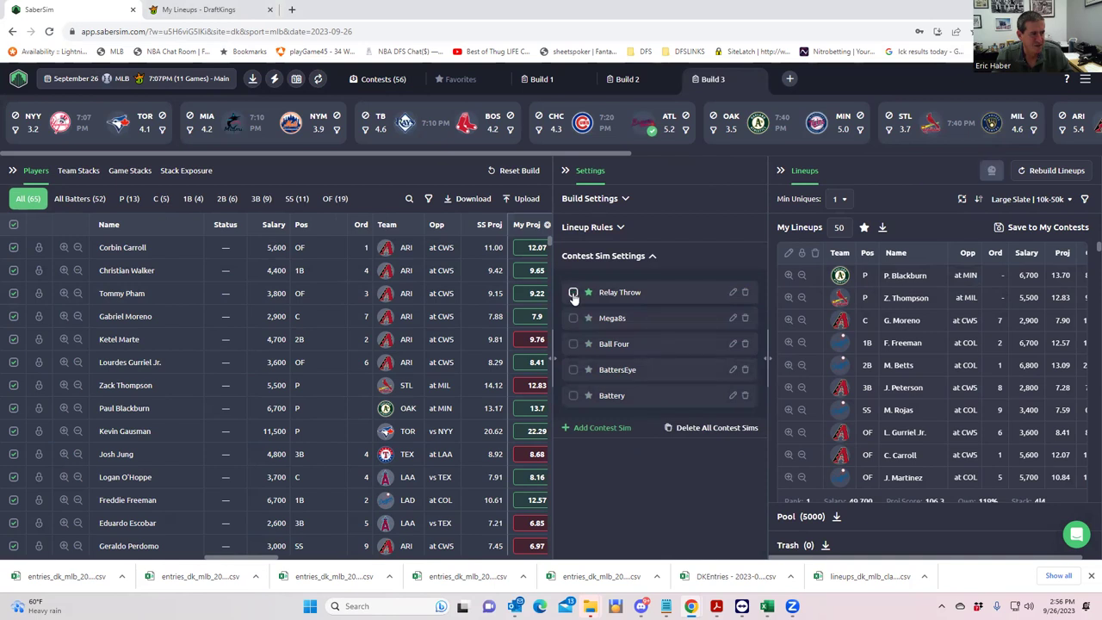
left_click(573, 294)
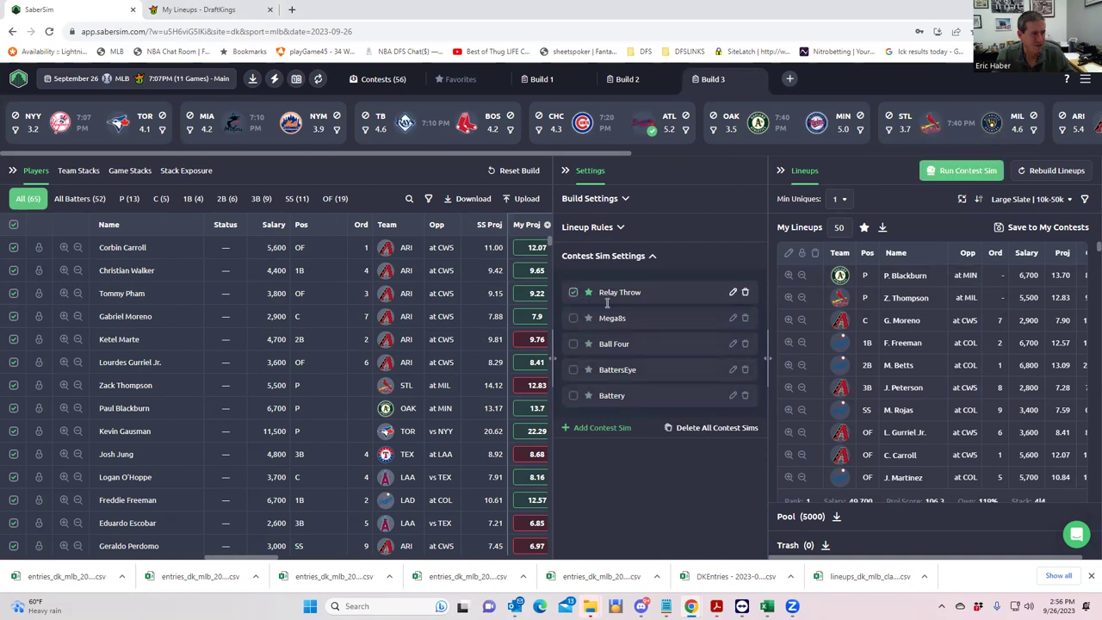
left_click(733, 297)
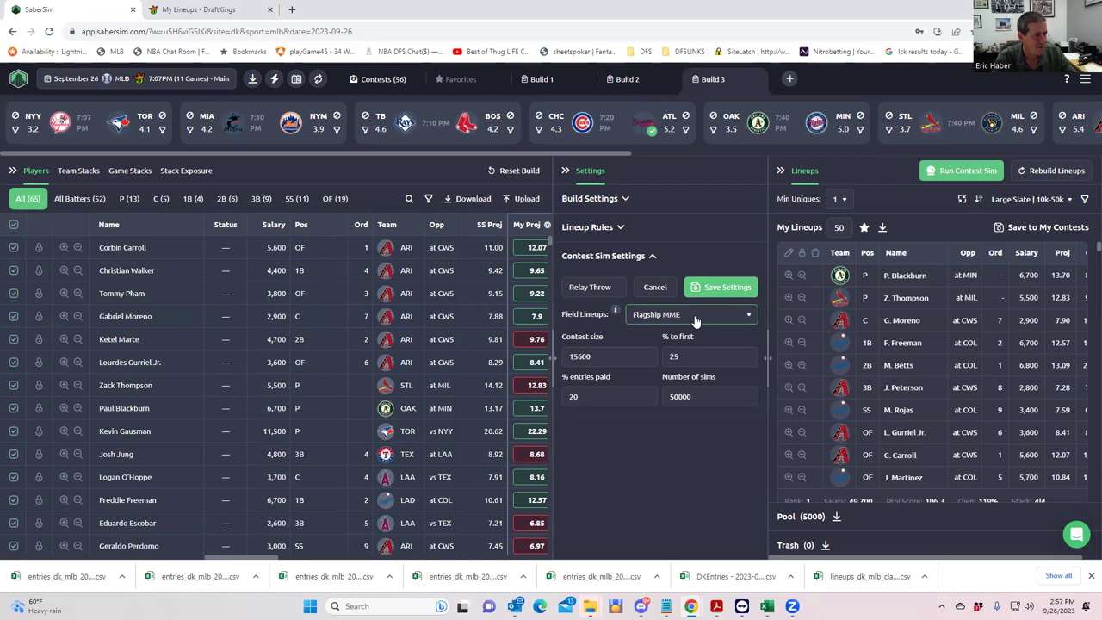
left_click(696, 321)
left_click(696, 320)
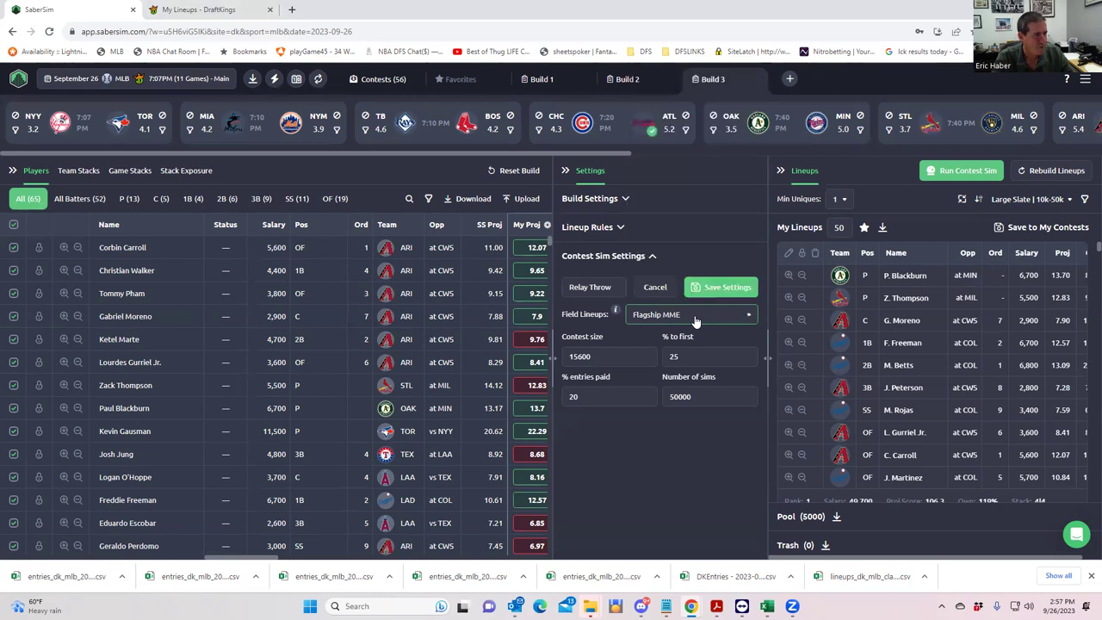
left_click(642, 257)
left_click(623, 257)
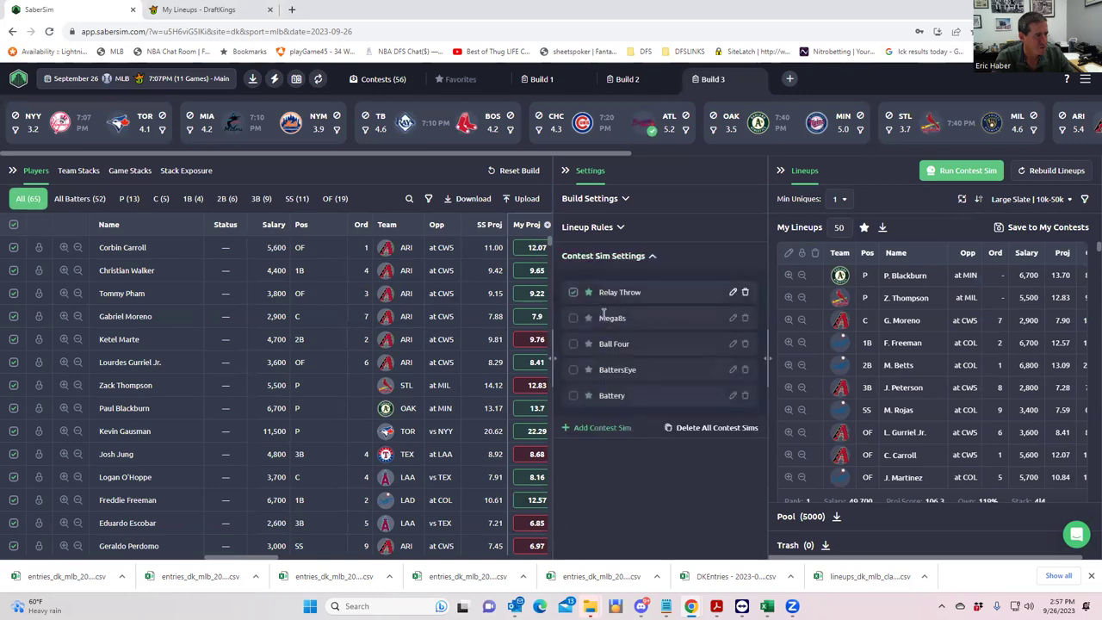
Review the Mega8s contest sim's settings and its available field lineups options.
left_click(573, 319)
left_click(733, 318)
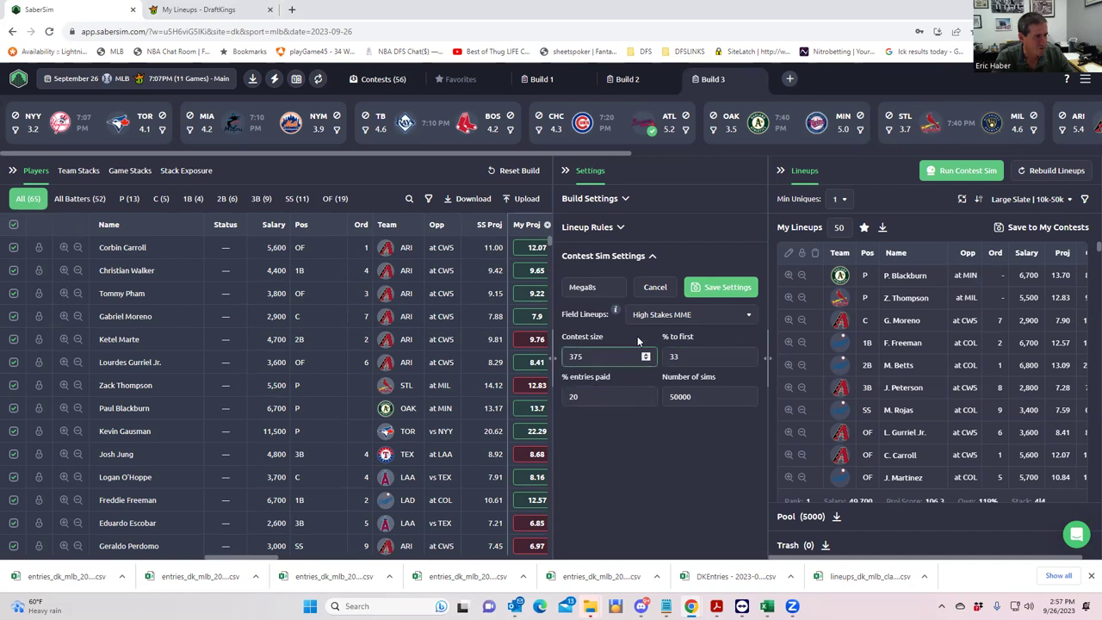
left_click(688, 317)
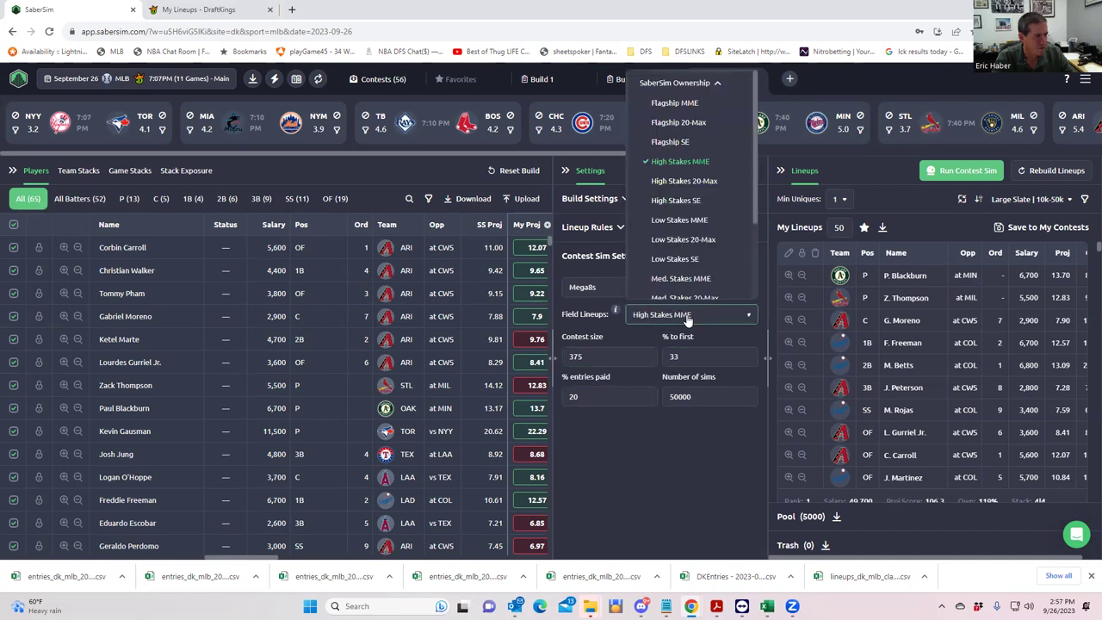
left_click(688, 317)
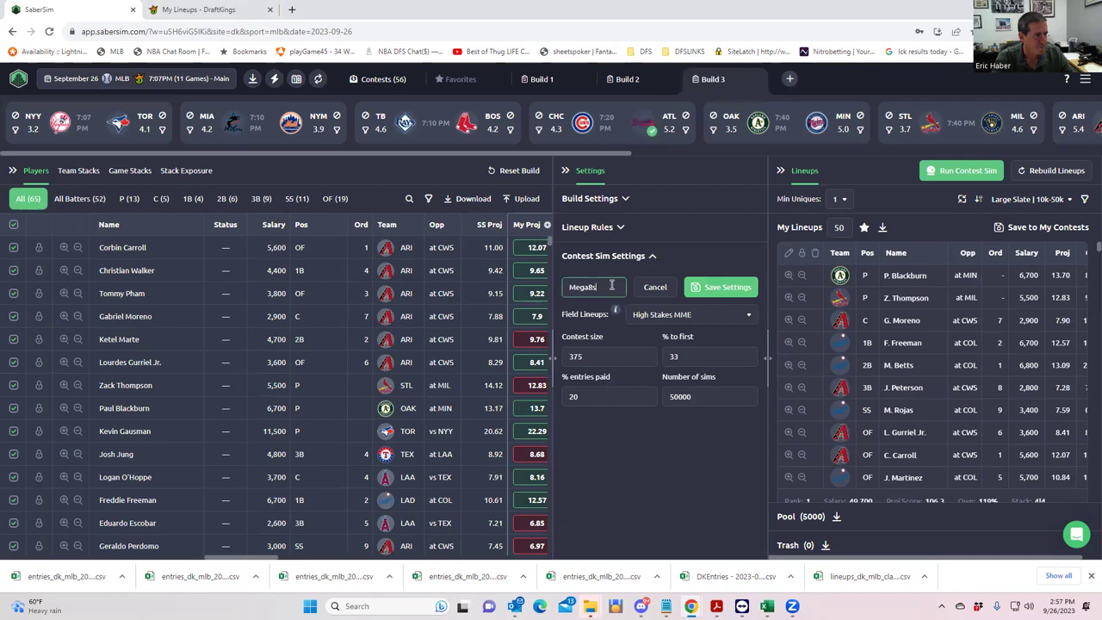
left_click(611, 258)
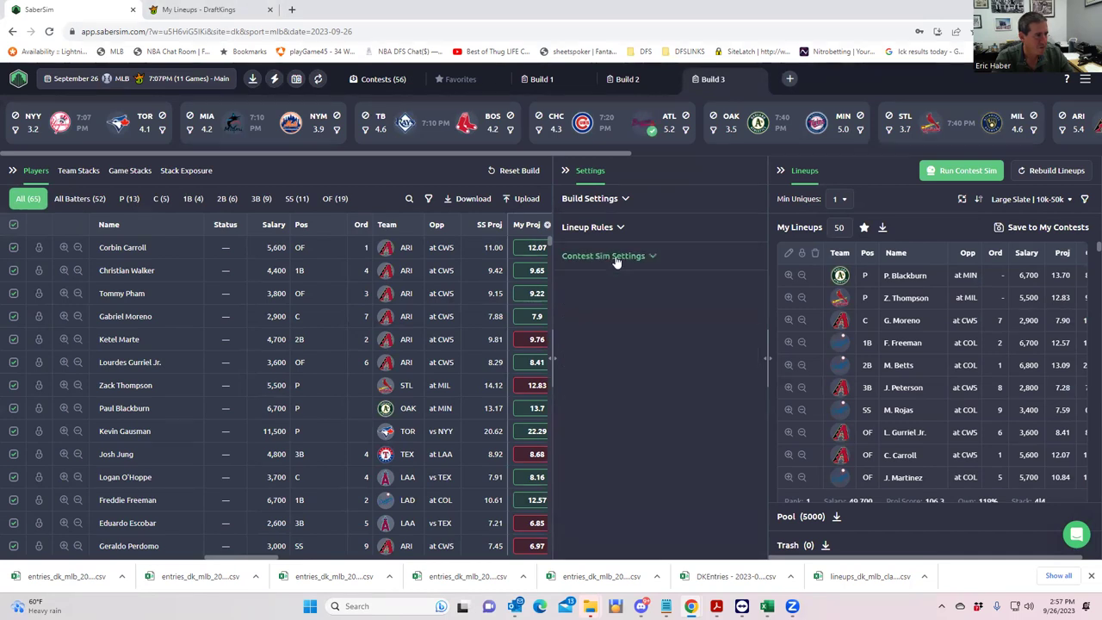
left_click(572, 319)
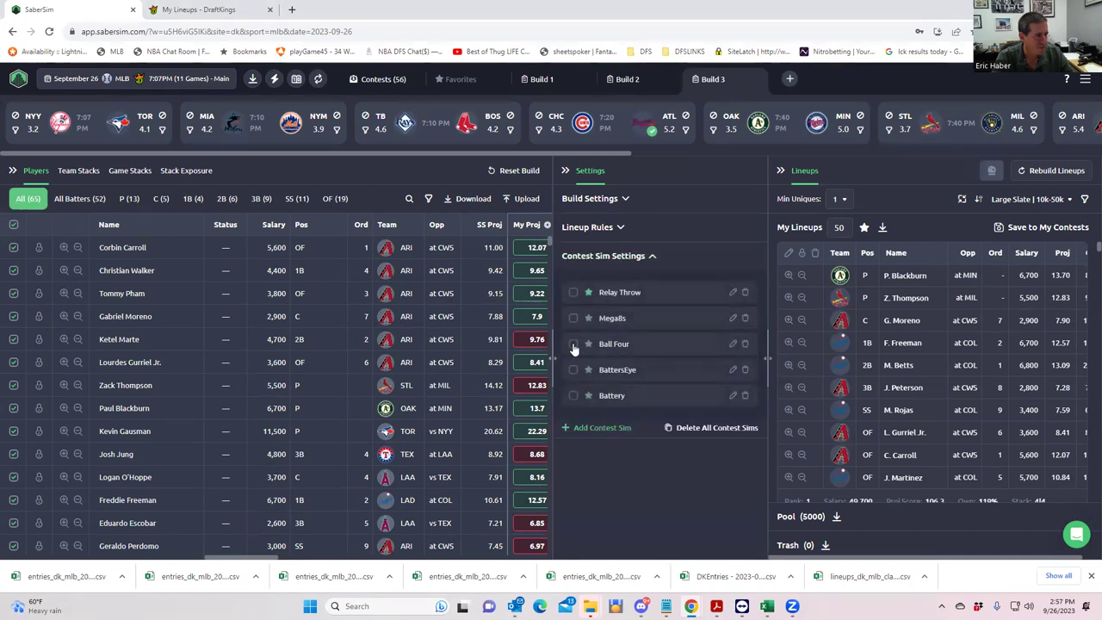
Review the Ball Four contest sim's settings.
left_click(573, 345)
left_click(733, 344)
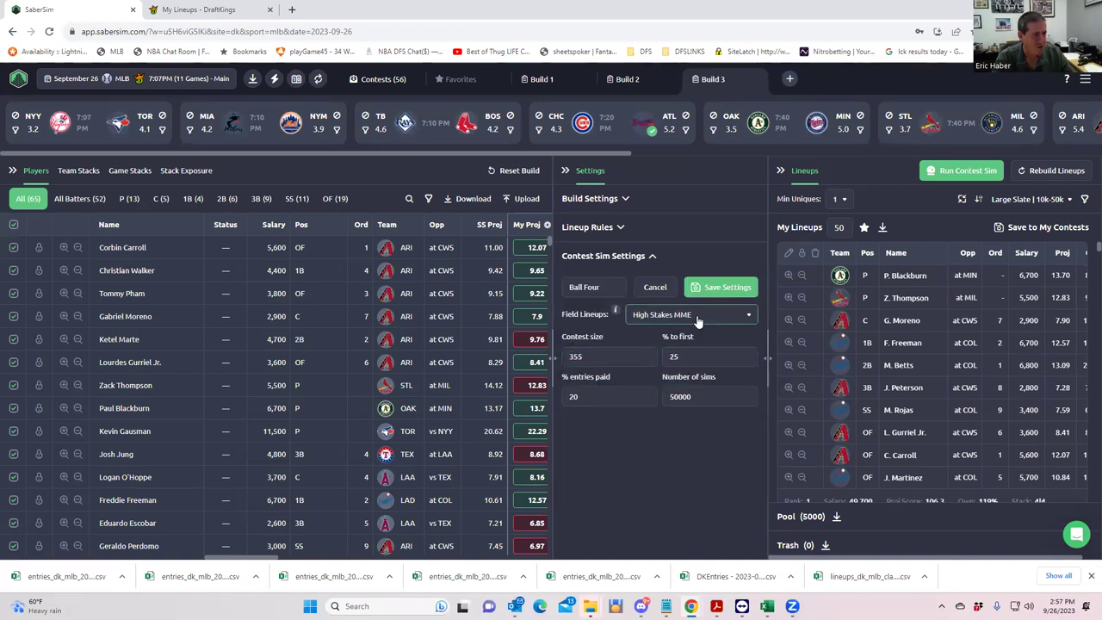
left_click(596, 259)
left_click(596, 258)
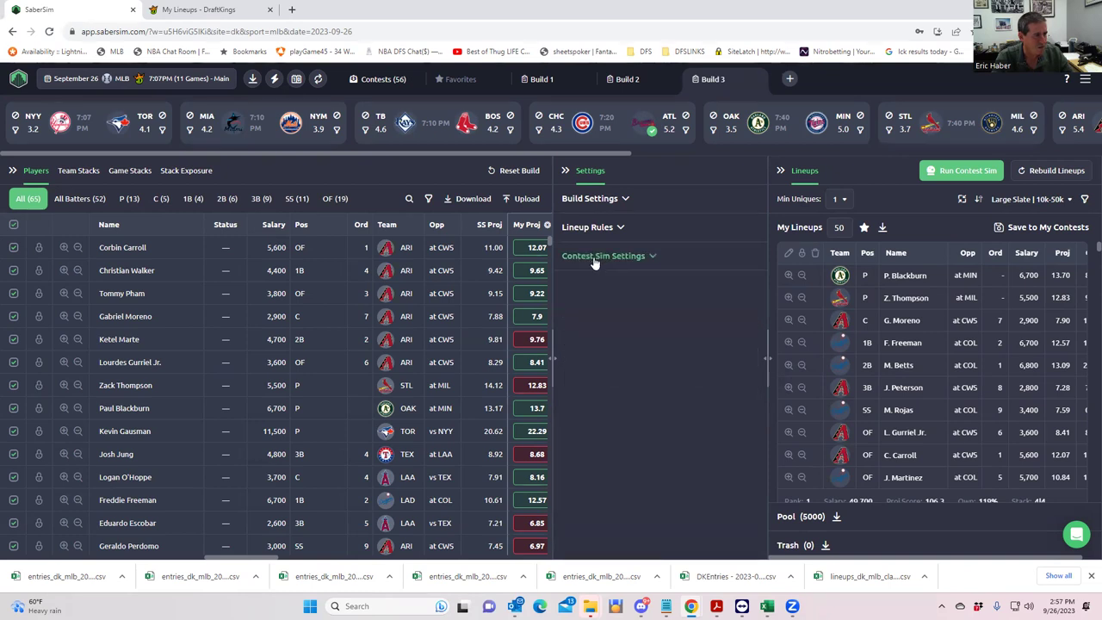
left_click(573, 344)
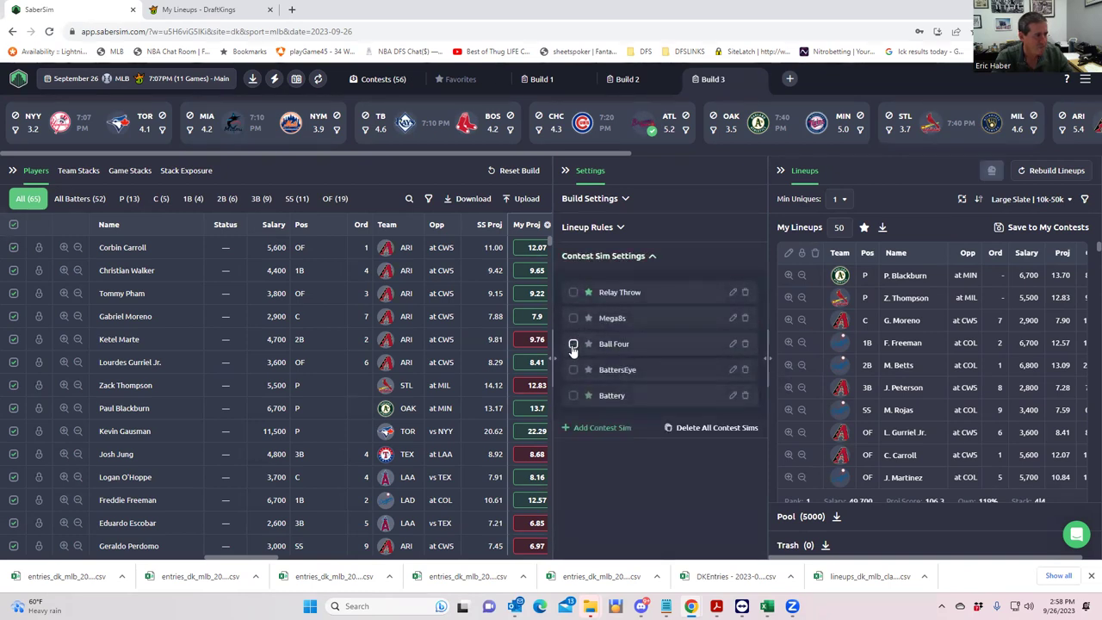
Enable the Relay Throw, Mega8s, Ball Four, BattersEye and Battery contest sims.
left_click(573, 292)
left_click(573, 317)
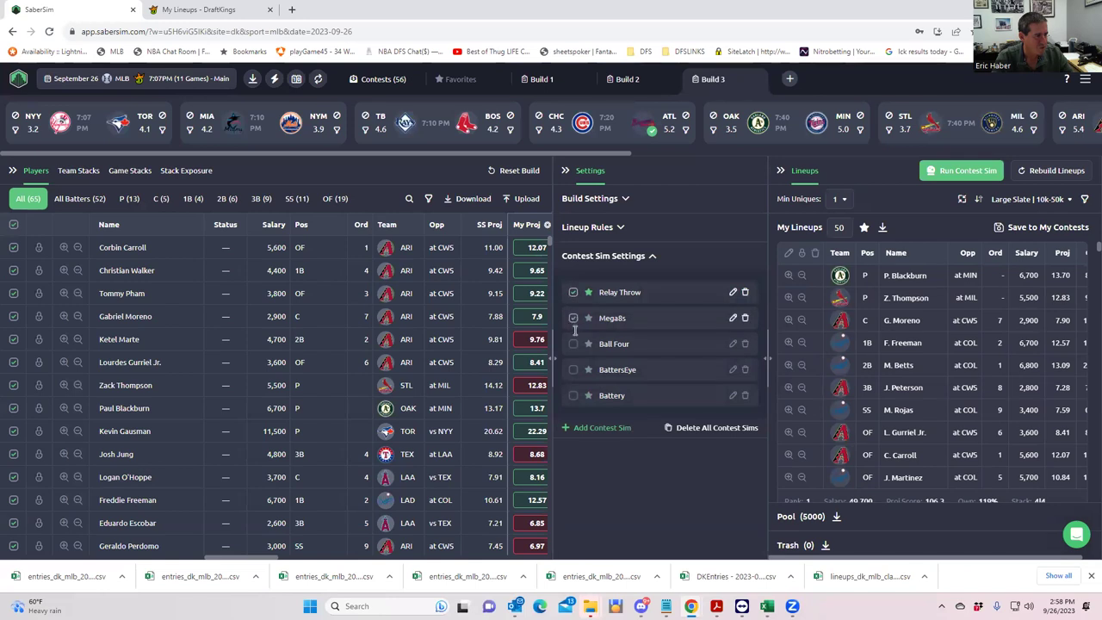
left_click(573, 344)
left_click(574, 370)
left_click(573, 395)
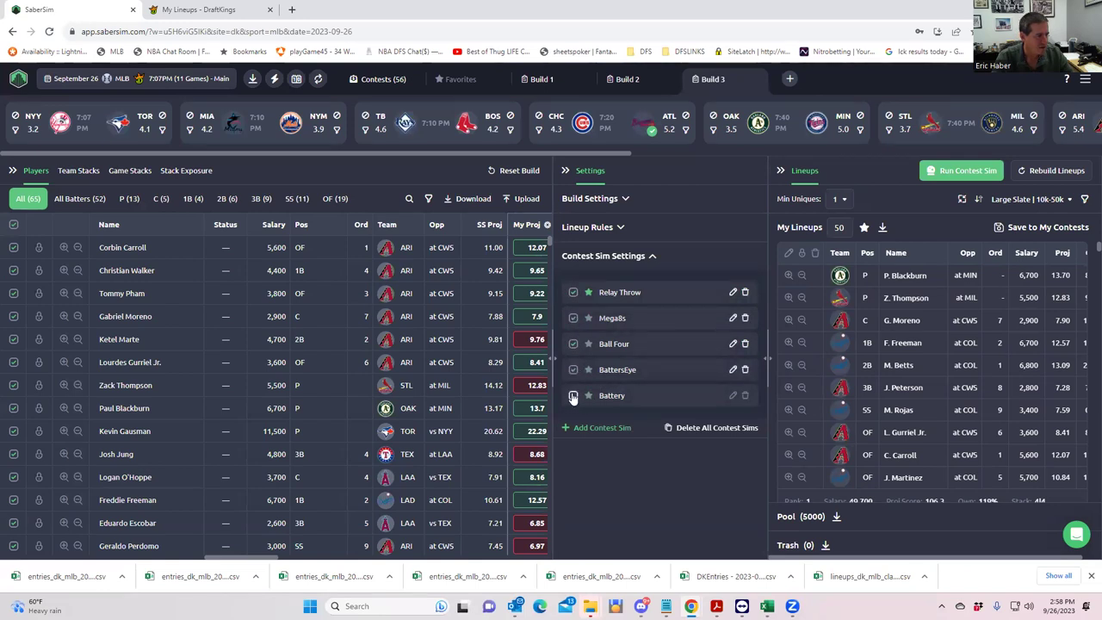
Review the settings of the BattersEye and Battery contest sims.
left_click(733, 371)
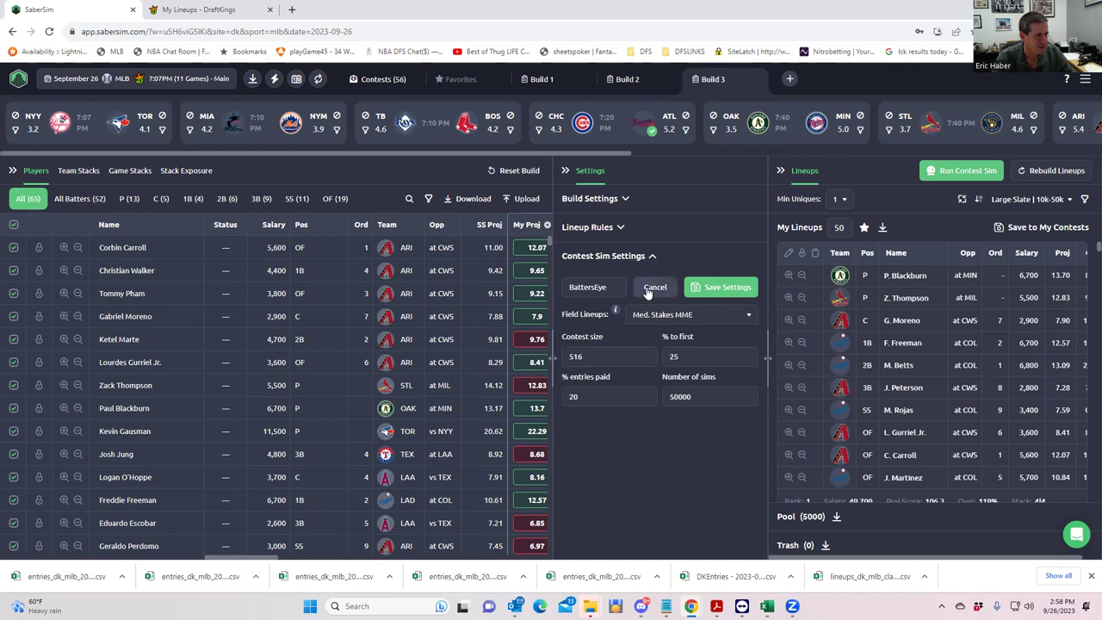
left_click(650, 259)
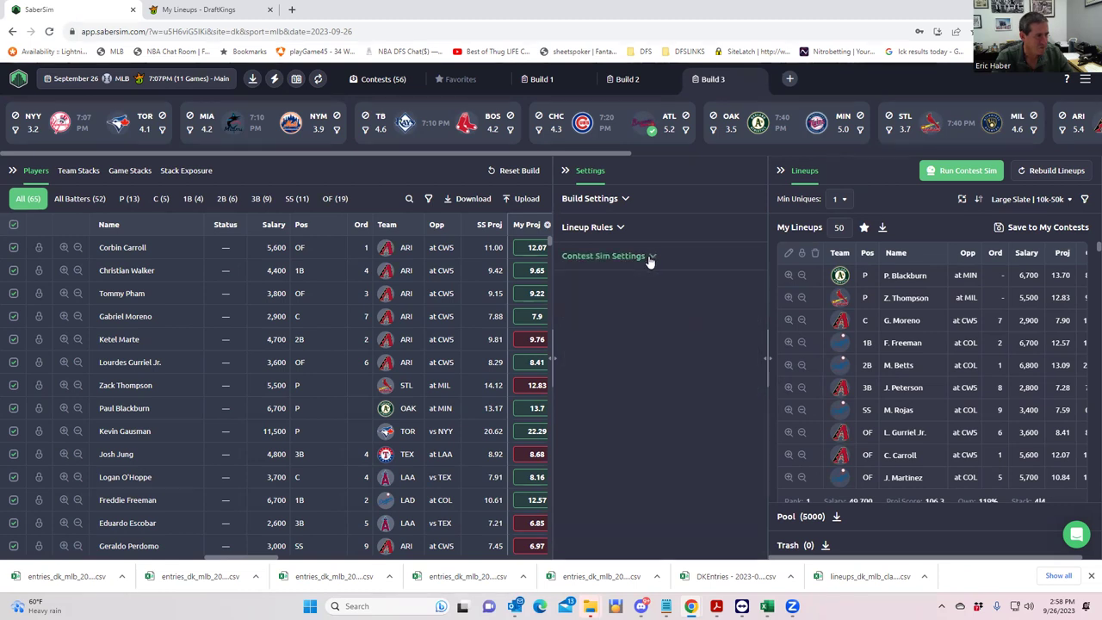
left_click(635, 256)
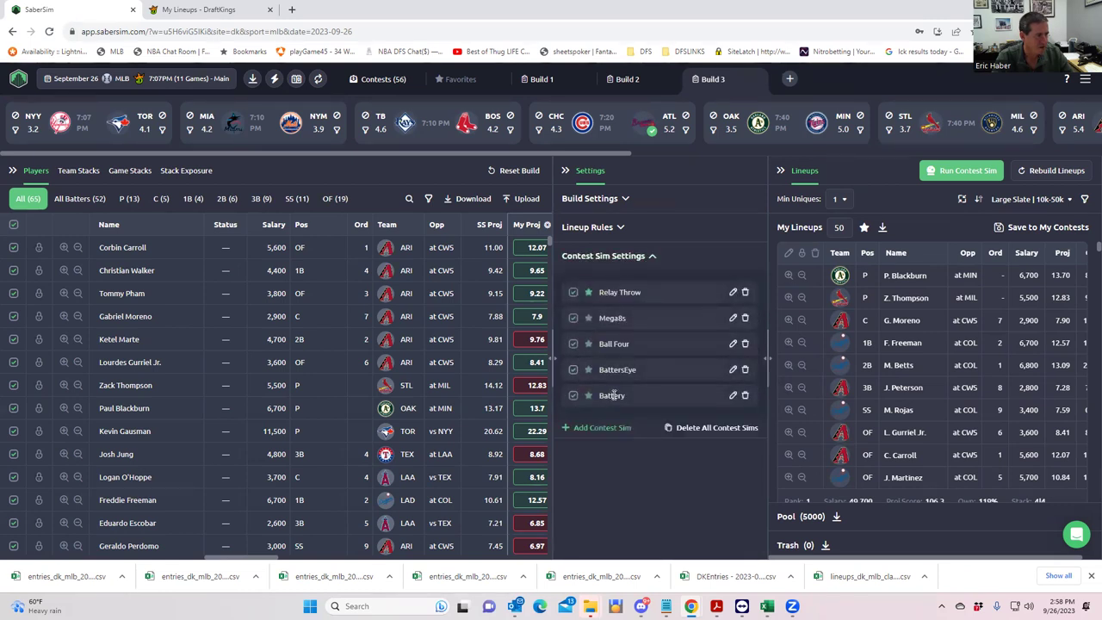
left_click(733, 395)
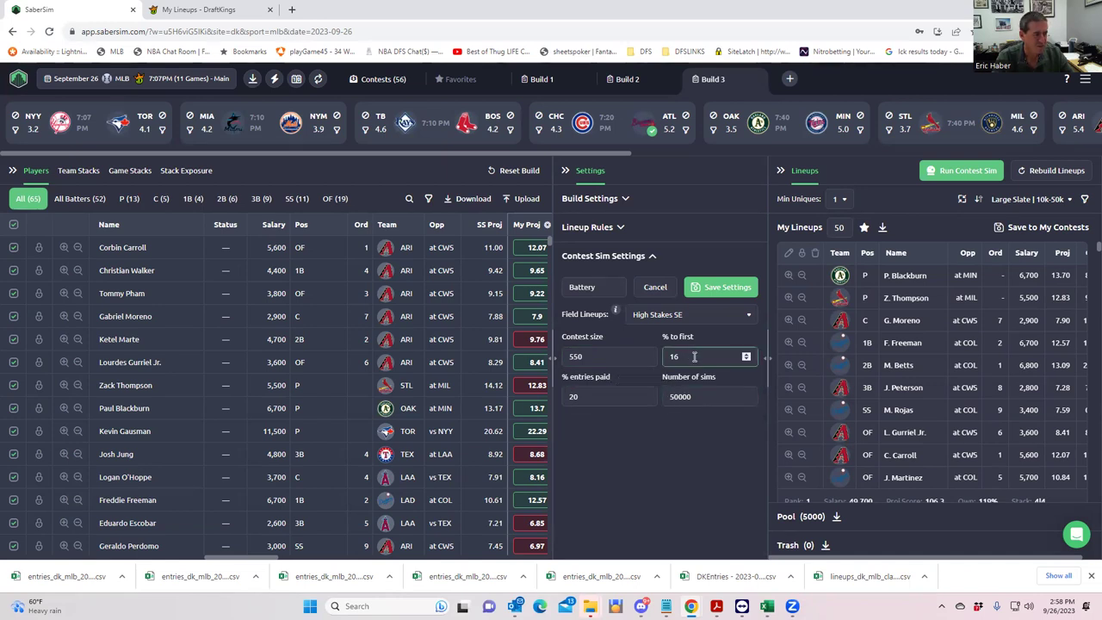
left_click(608, 257)
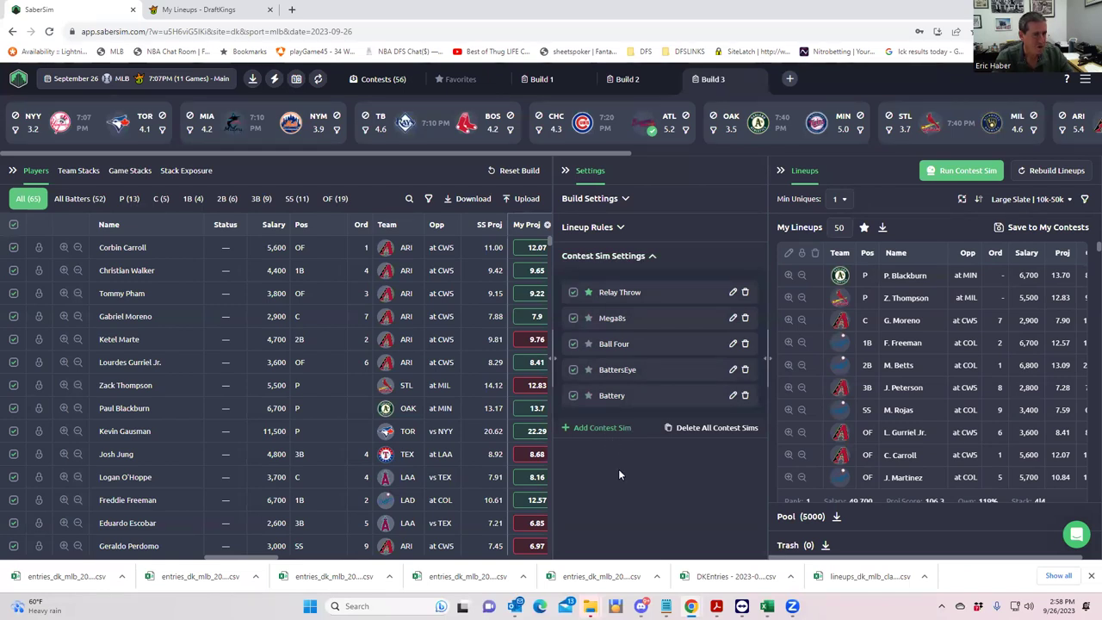
Run the enabled contest sims and rank the lineups by Relay Throw ROI.
left_click(942, 174)
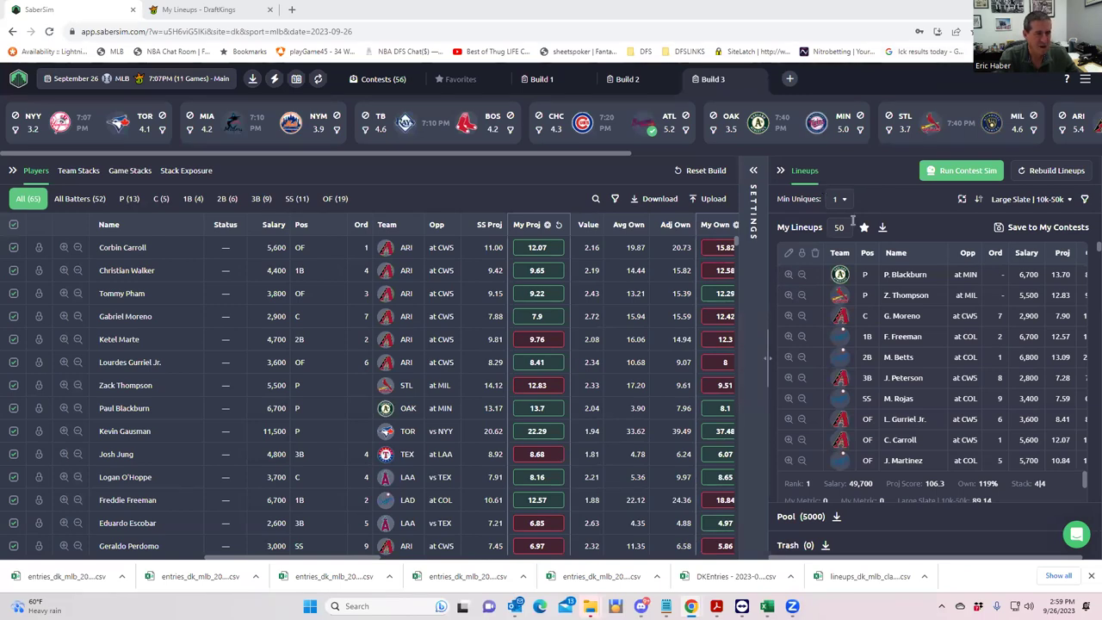
left_click(1071, 201)
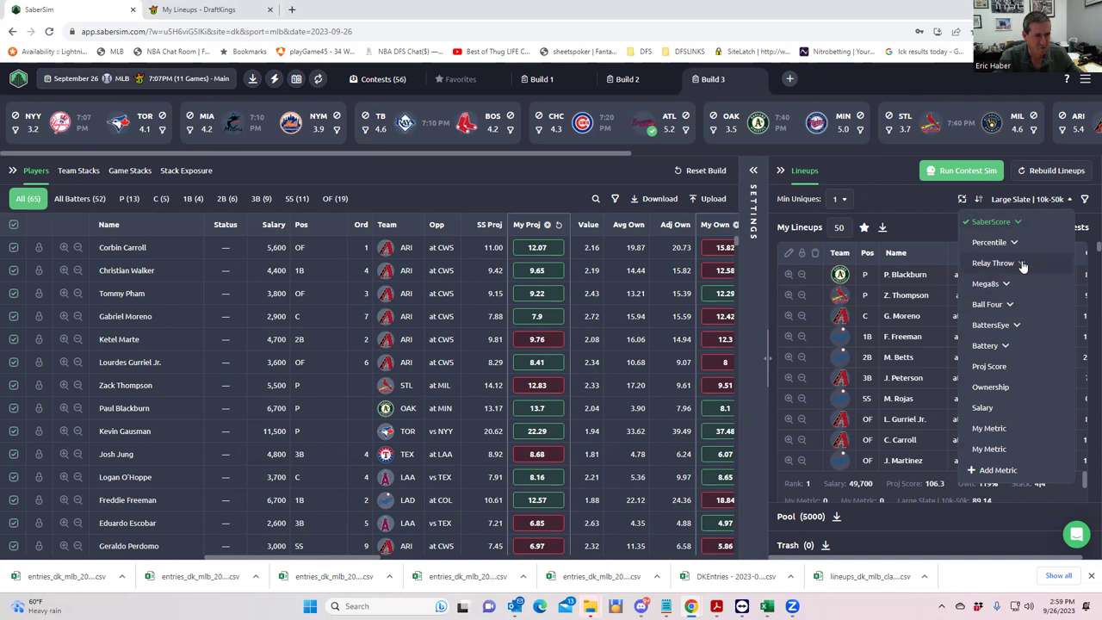
left_click(1011, 266)
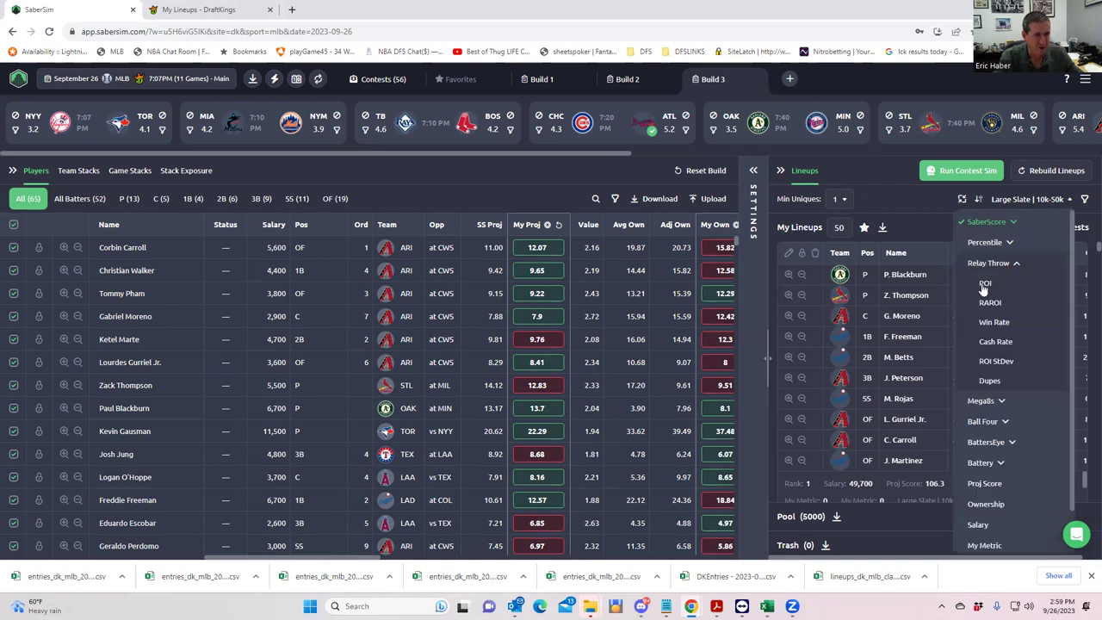
left_click(984, 285)
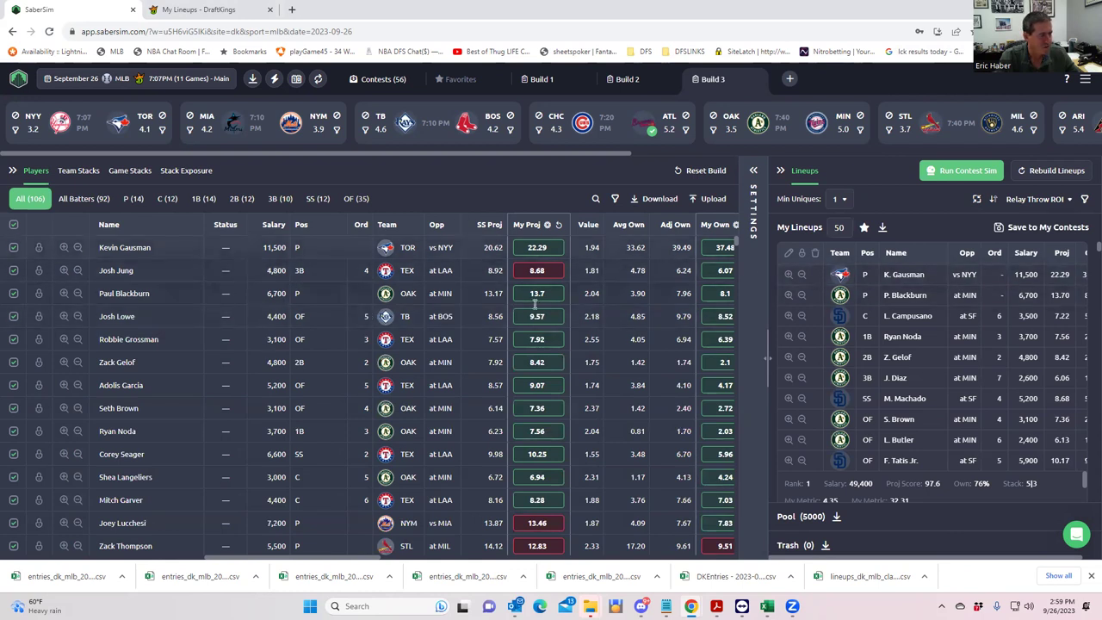
Save the 50 lineups to only the MLB $200K Relay Throw contest, excluding Batter's Eye, Mega 8's, Ball Four and Battery.
left_click(1004, 228)
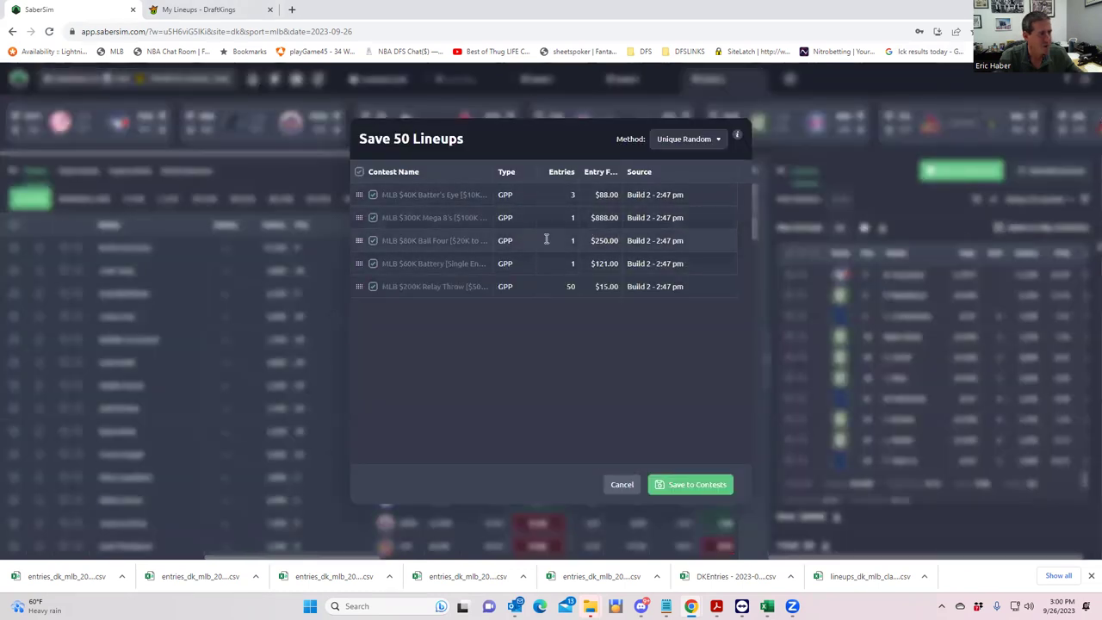
left_click(373, 195)
left_click(373, 218)
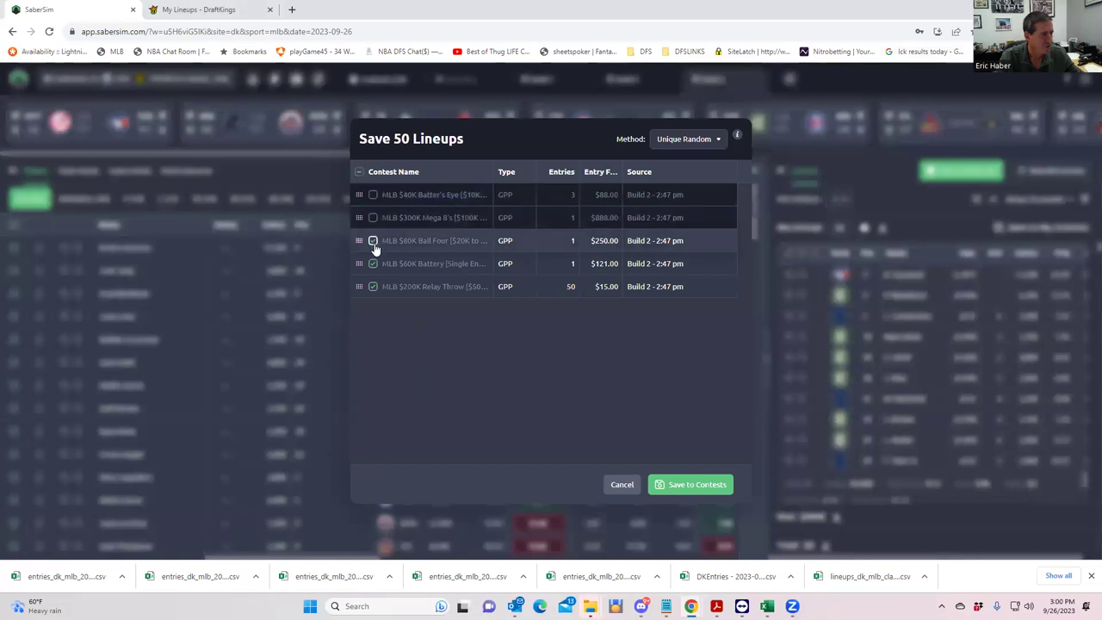
left_click(373, 240)
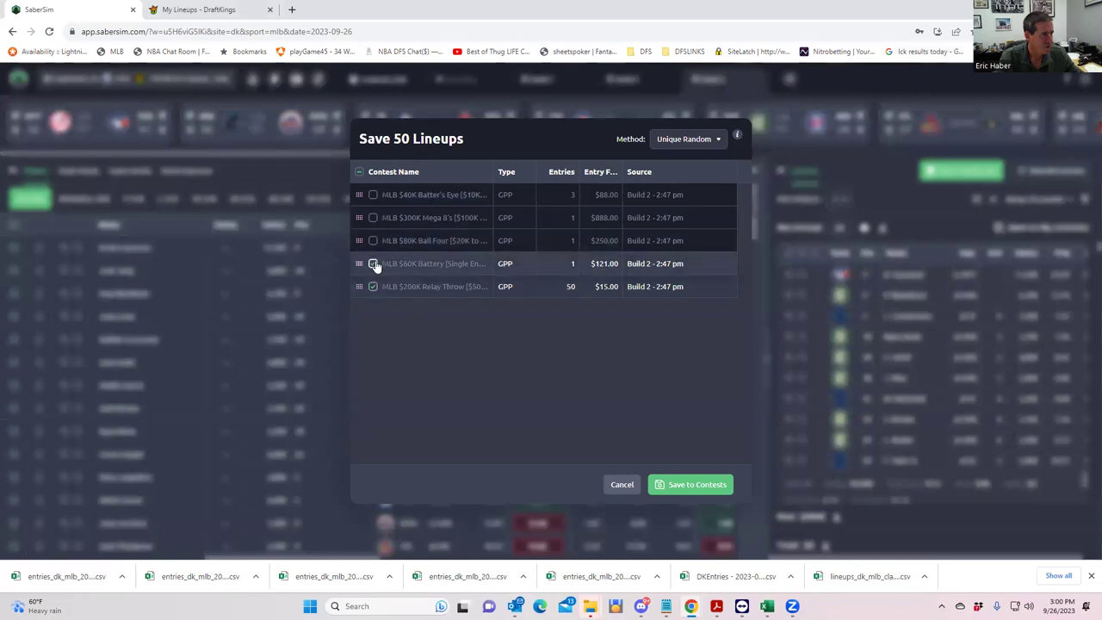
left_click(373, 264)
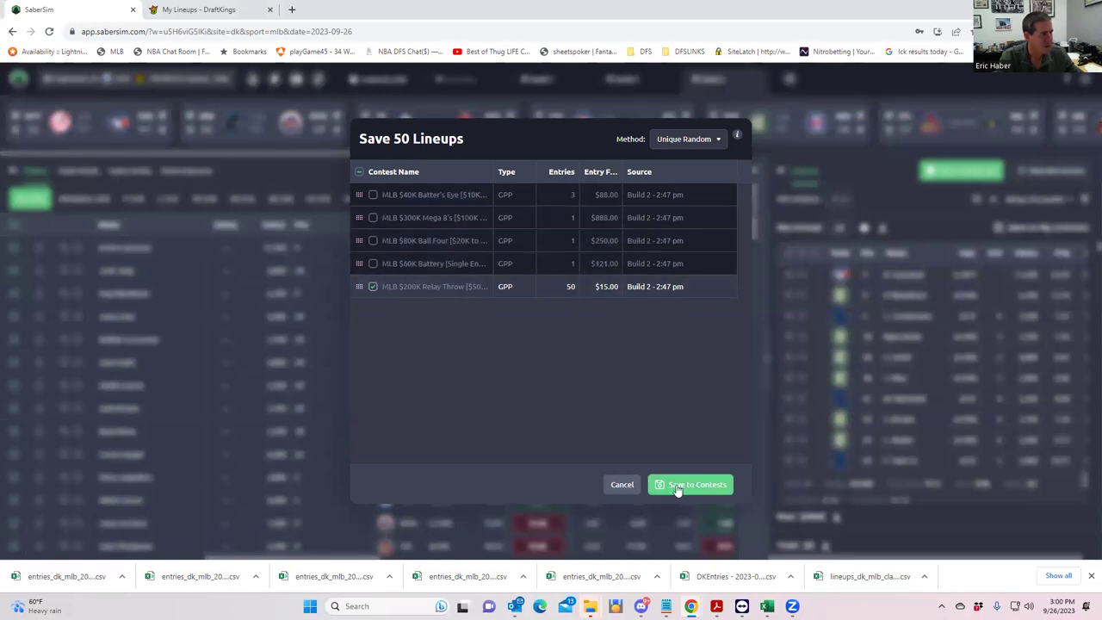
left_click(678, 488)
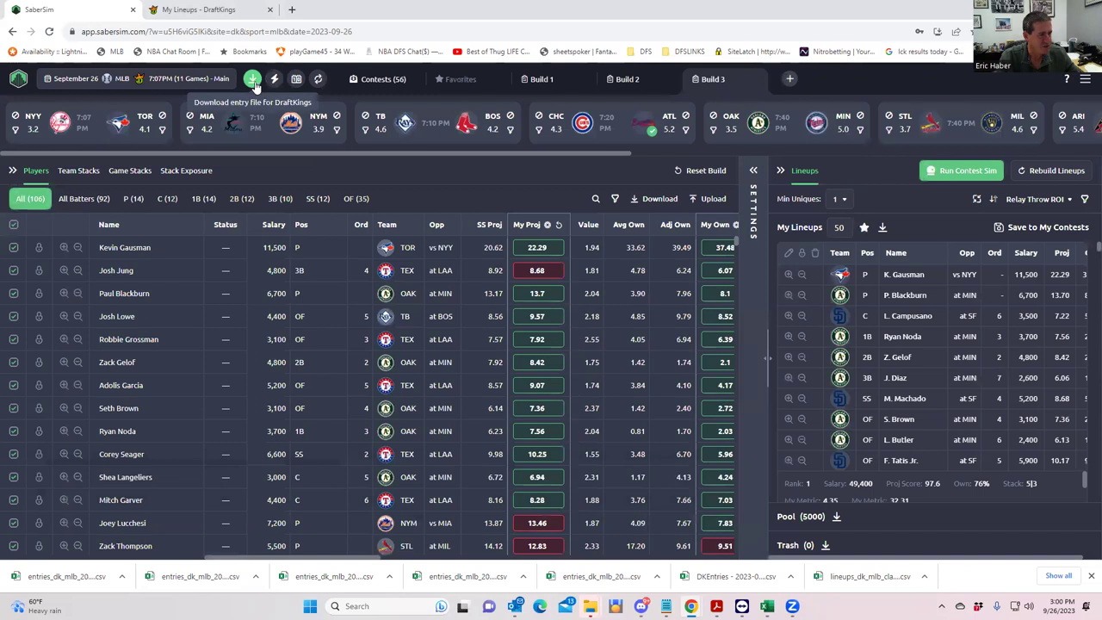
Rank the lineups by Mega8s ROI and reduce the number of lineups to 1.
left_click(1058, 200)
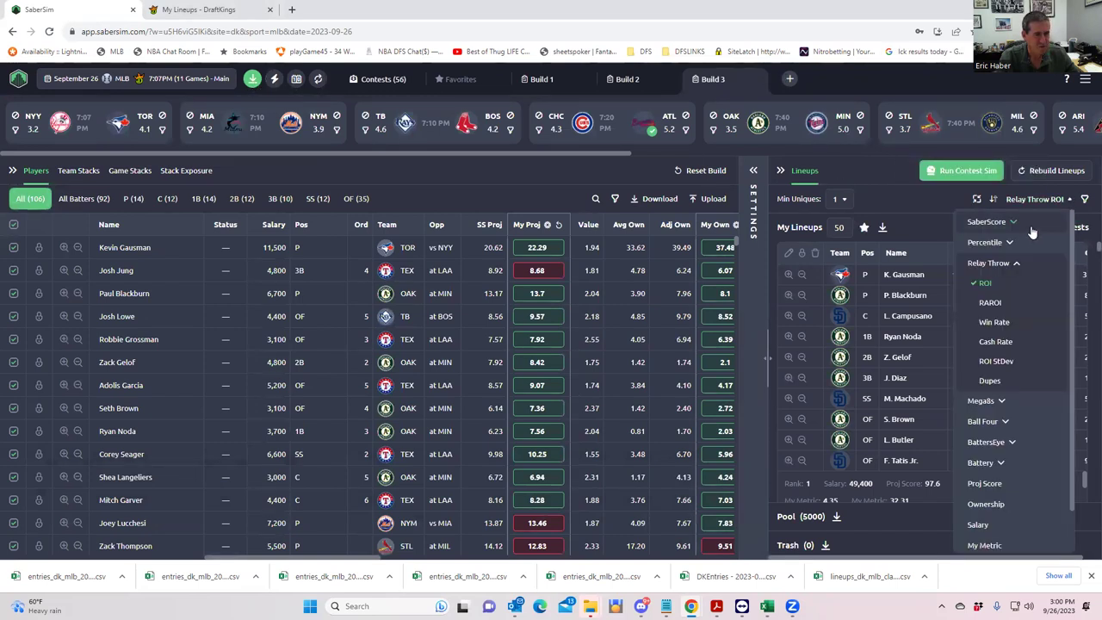
left_click(1001, 404)
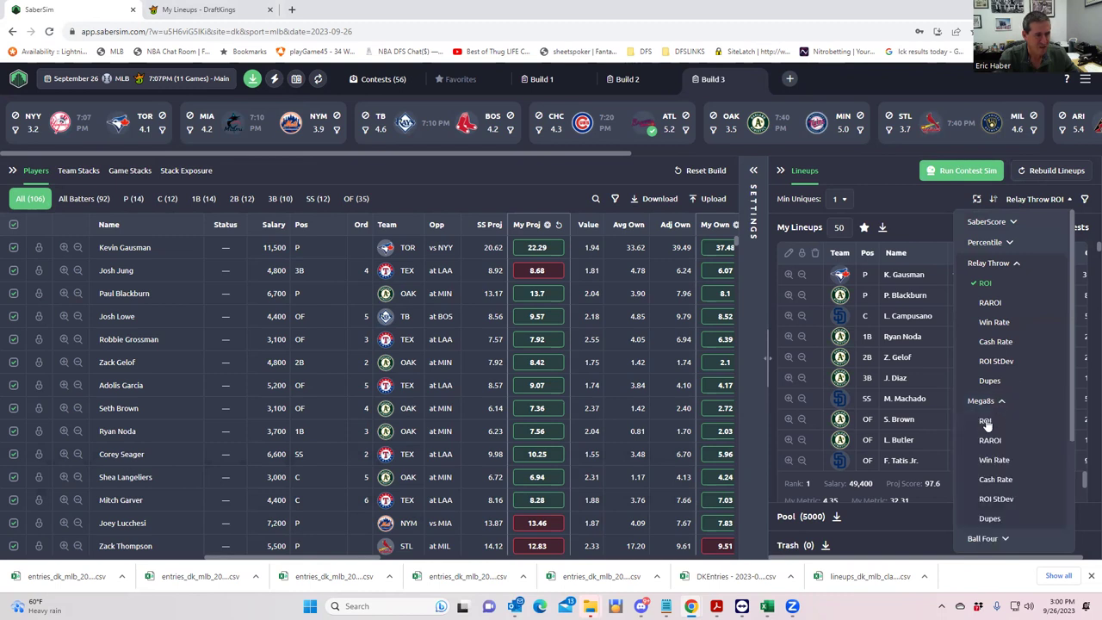
left_click(987, 422)
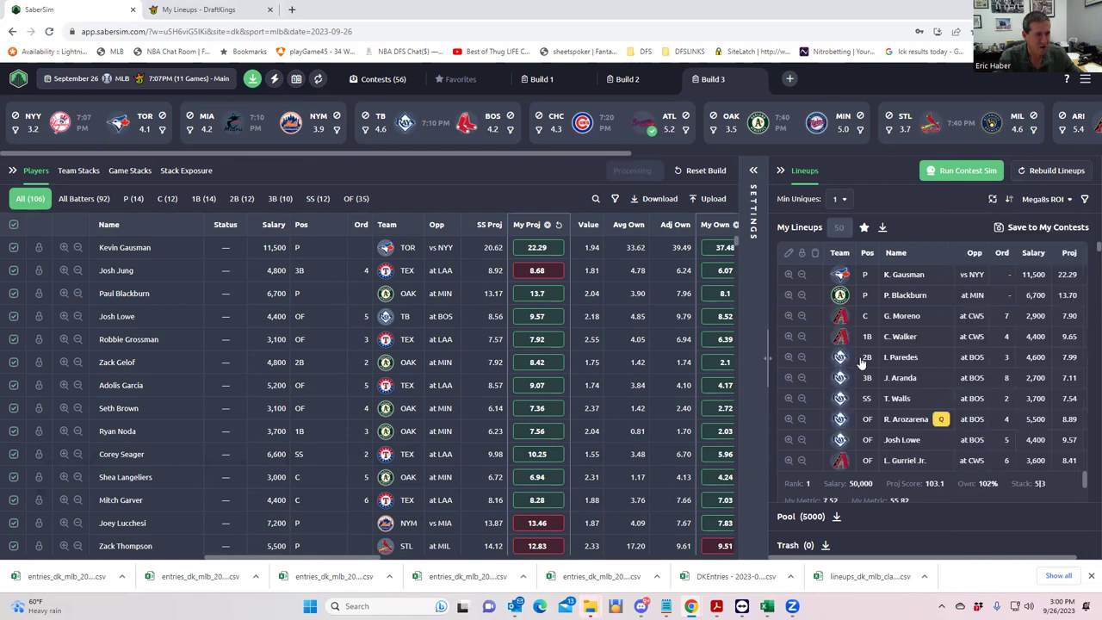
double_click(838, 228)
type("1")
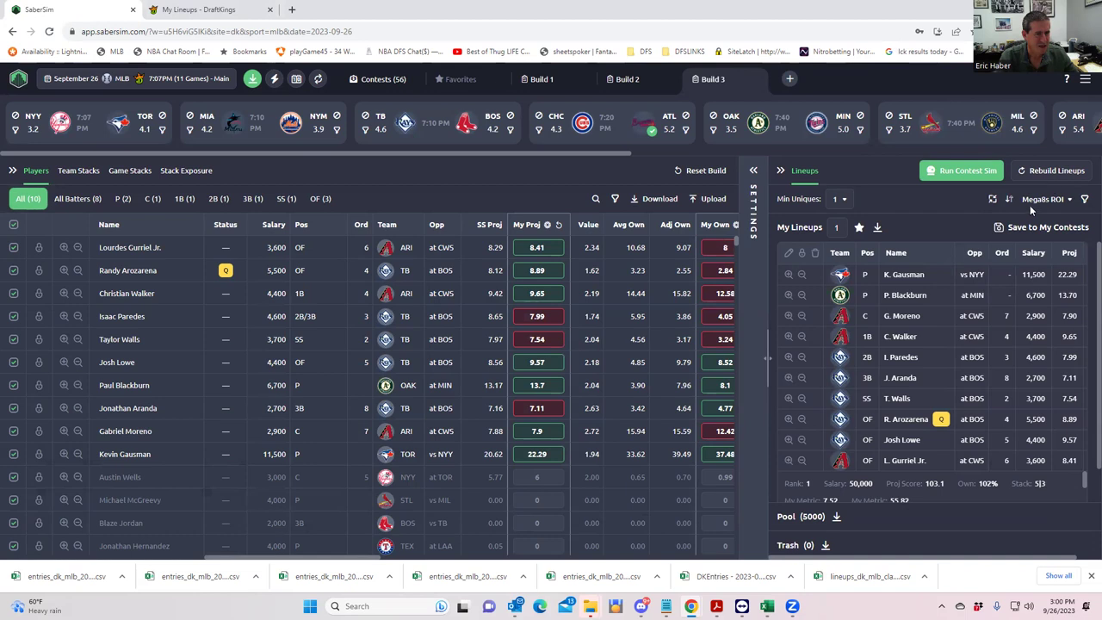
left_click(1016, 229)
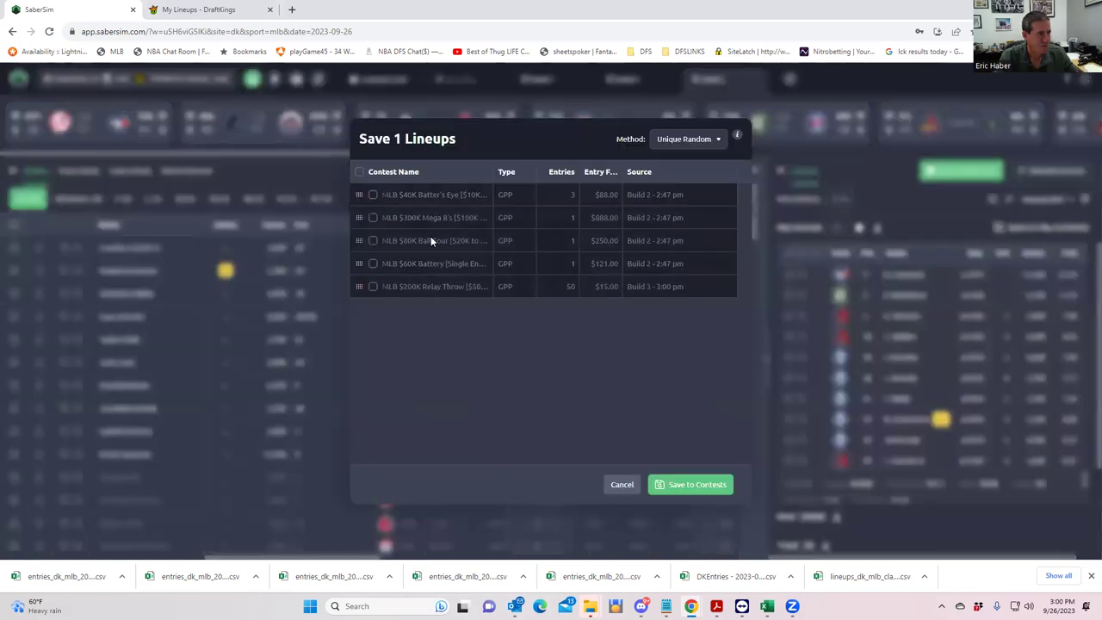
left_click(373, 218)
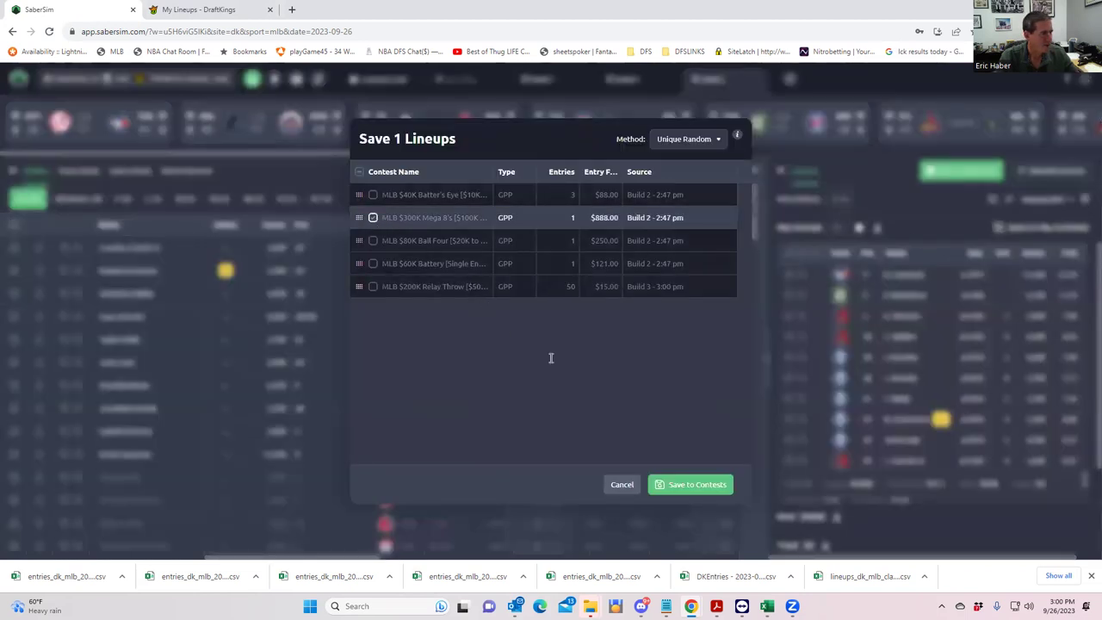
left_click(696, 485)
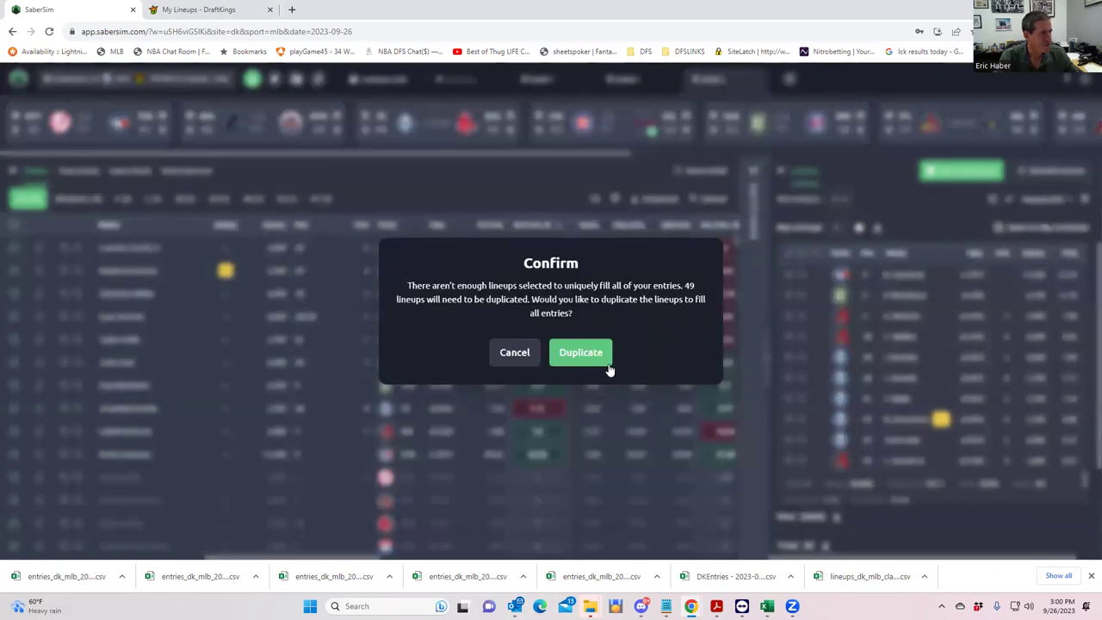
left_click(608, 364)
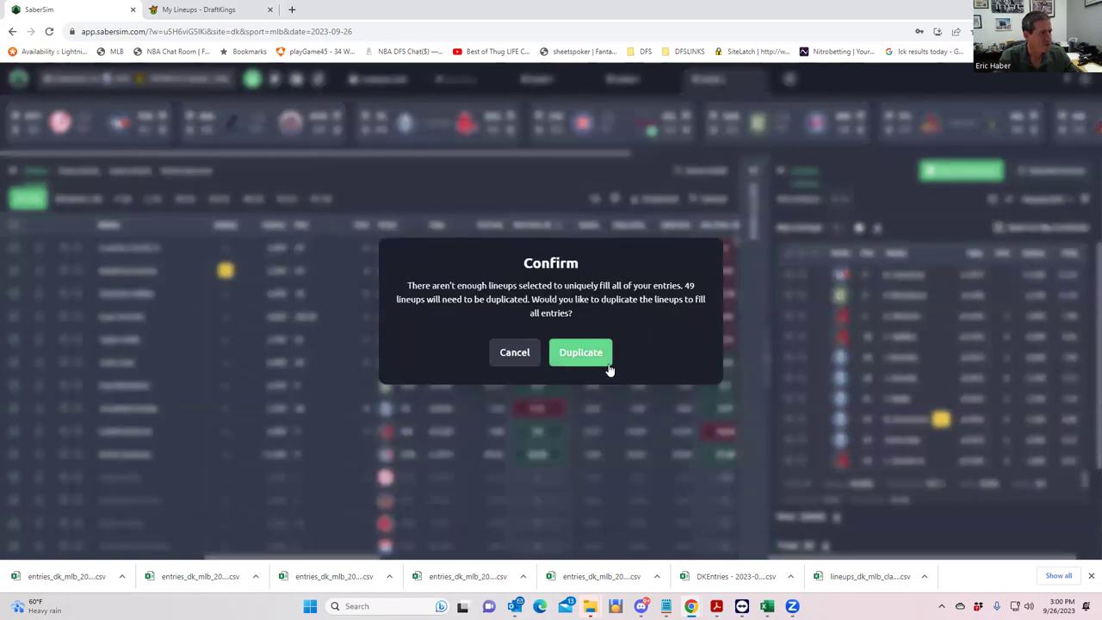
left_click(515, 355)
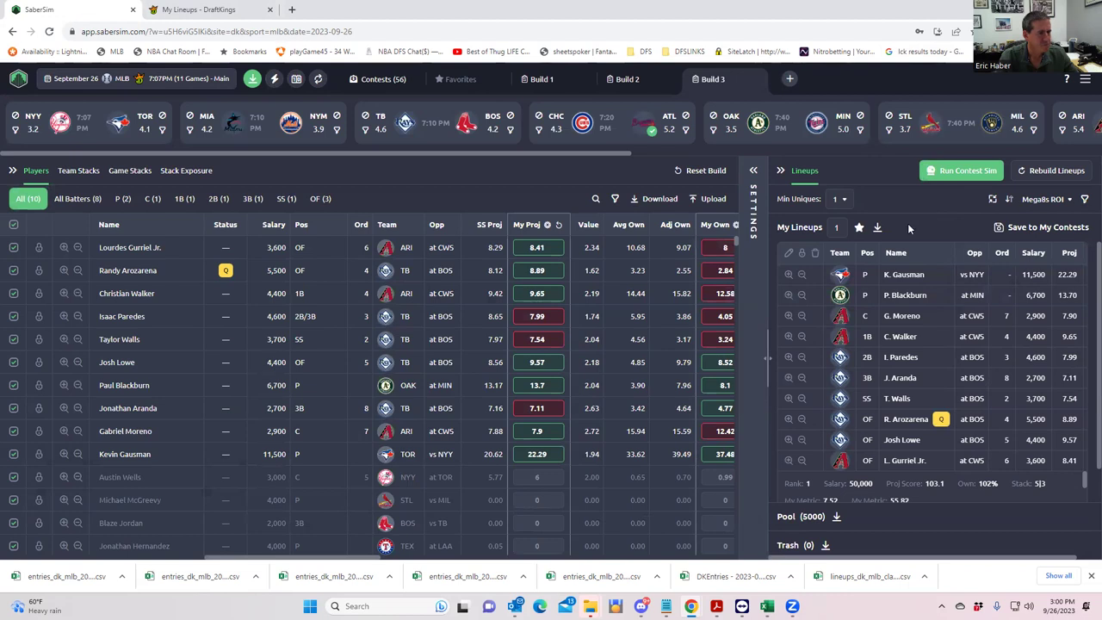
Save the single top lineup to only the MLB $300K Mega 8's contest.
left_click(1013, 226)
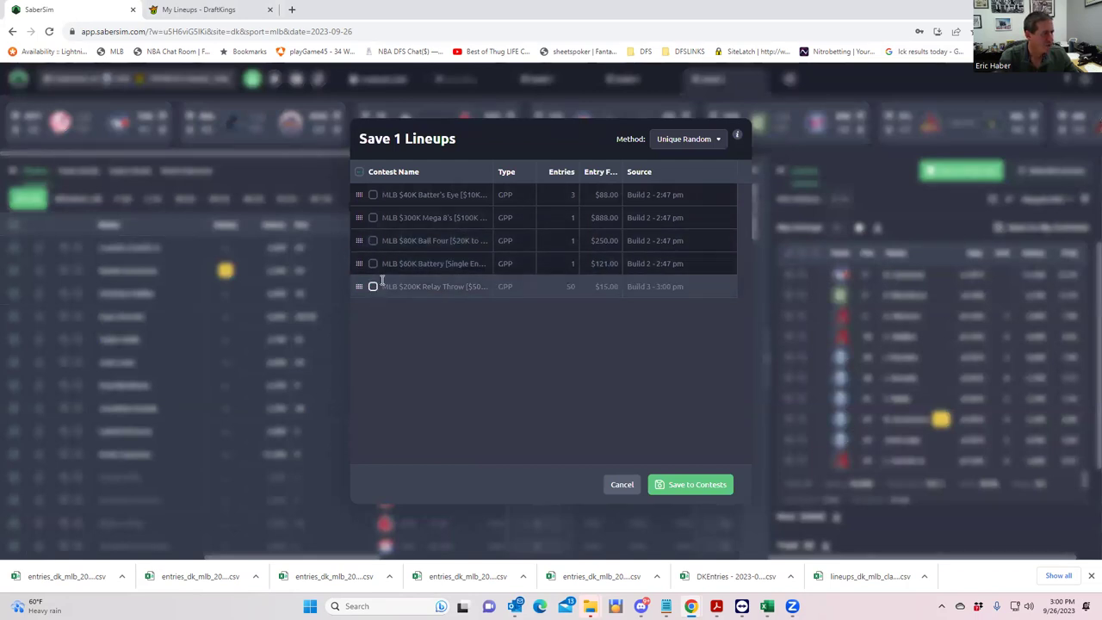
left_click(373, 217)
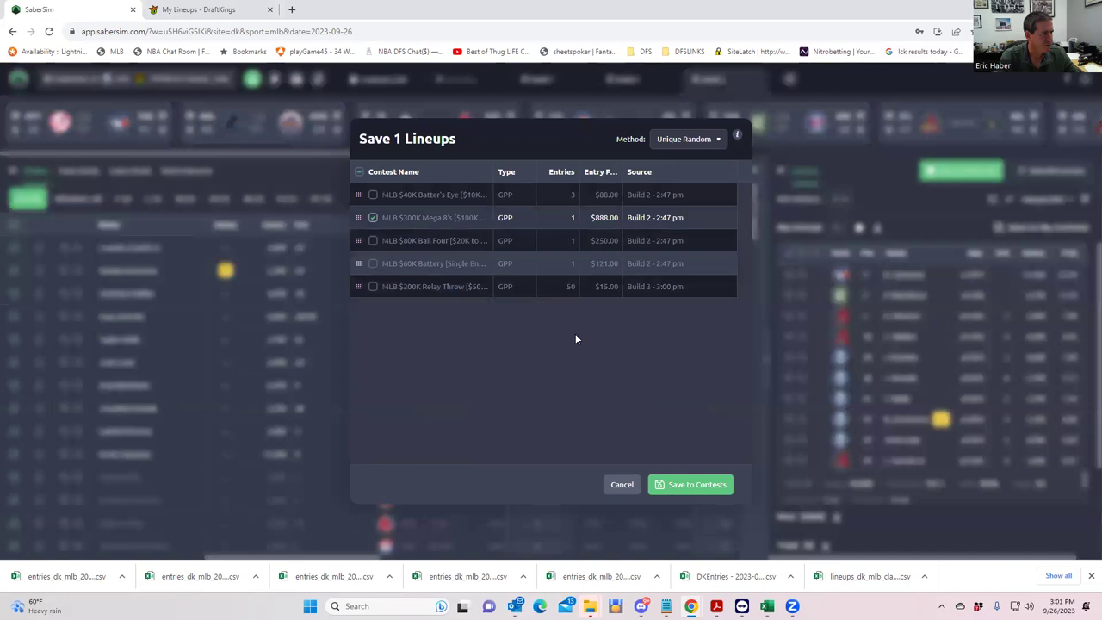
left_click(689, 484)
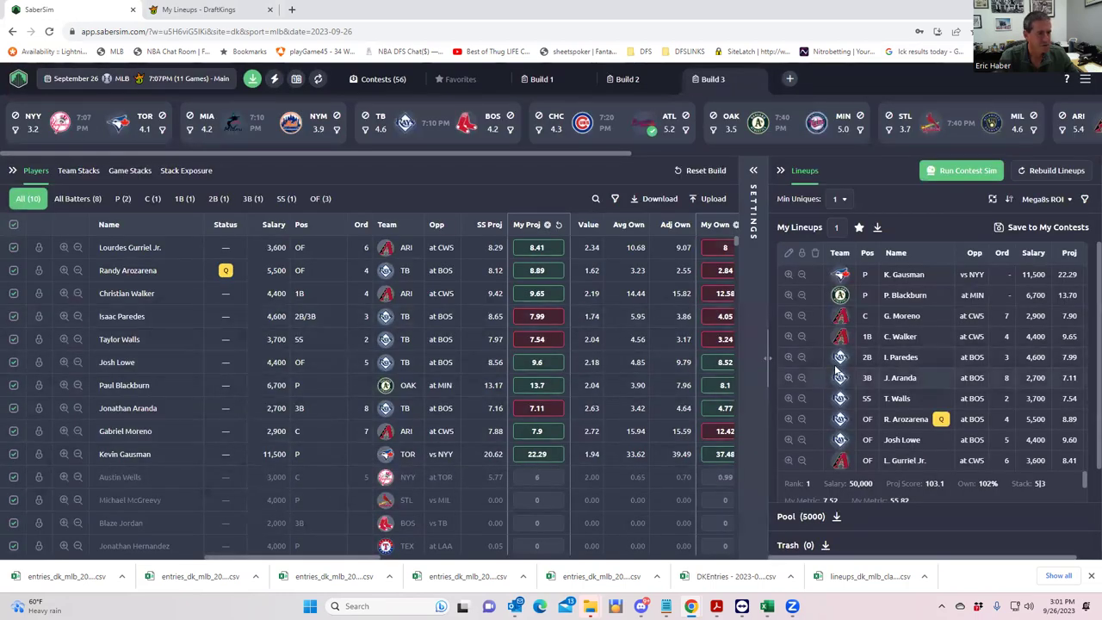
Rank the lineups by Ball Four ROI and save the top lineup to the MLB $80K Ball Four contest.
left_click(1049, 201)
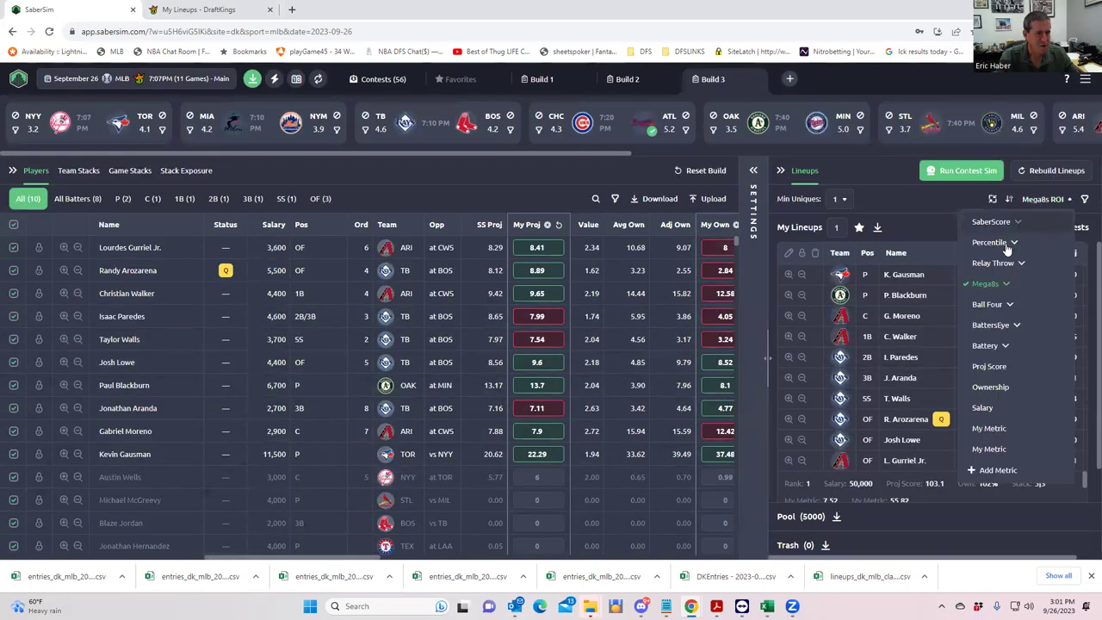
left_click(999, 305)
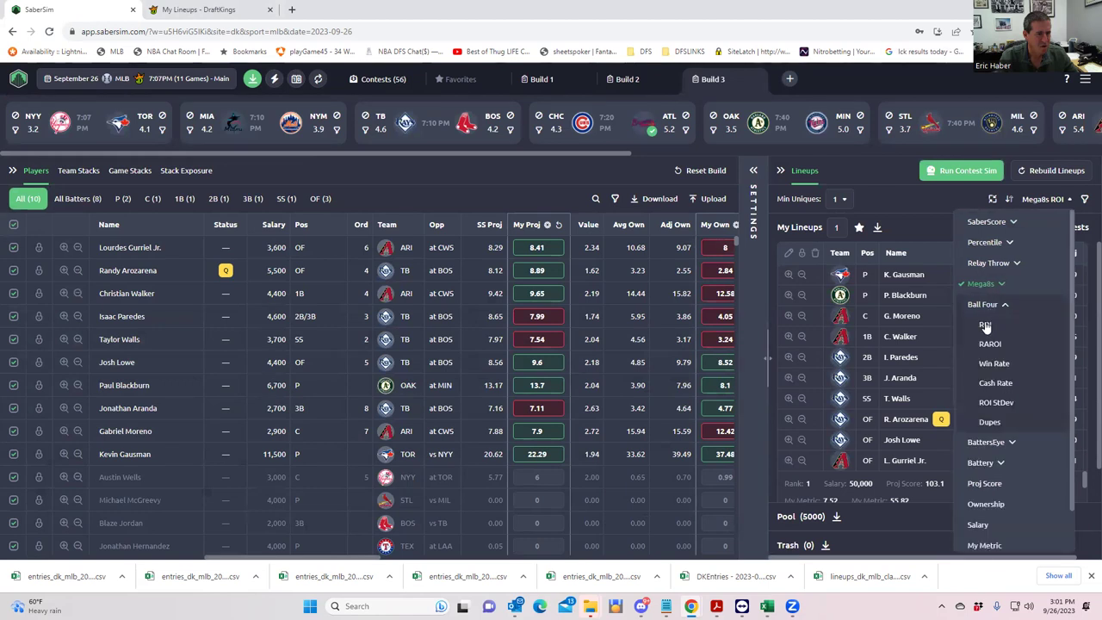
left_click(987, 327)
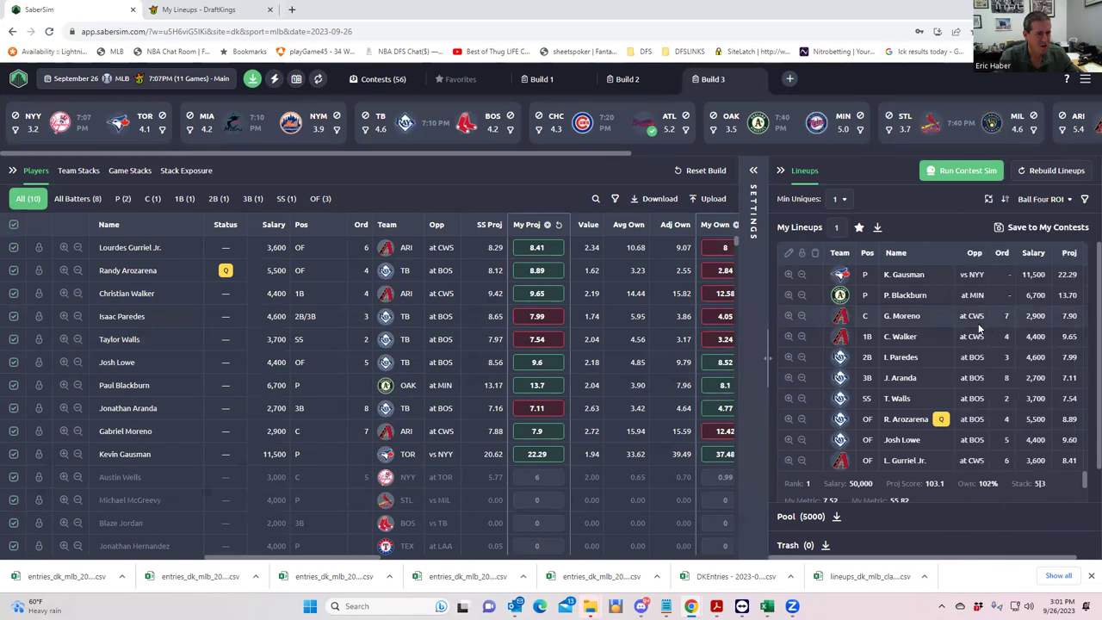
left_click(1001, 230)
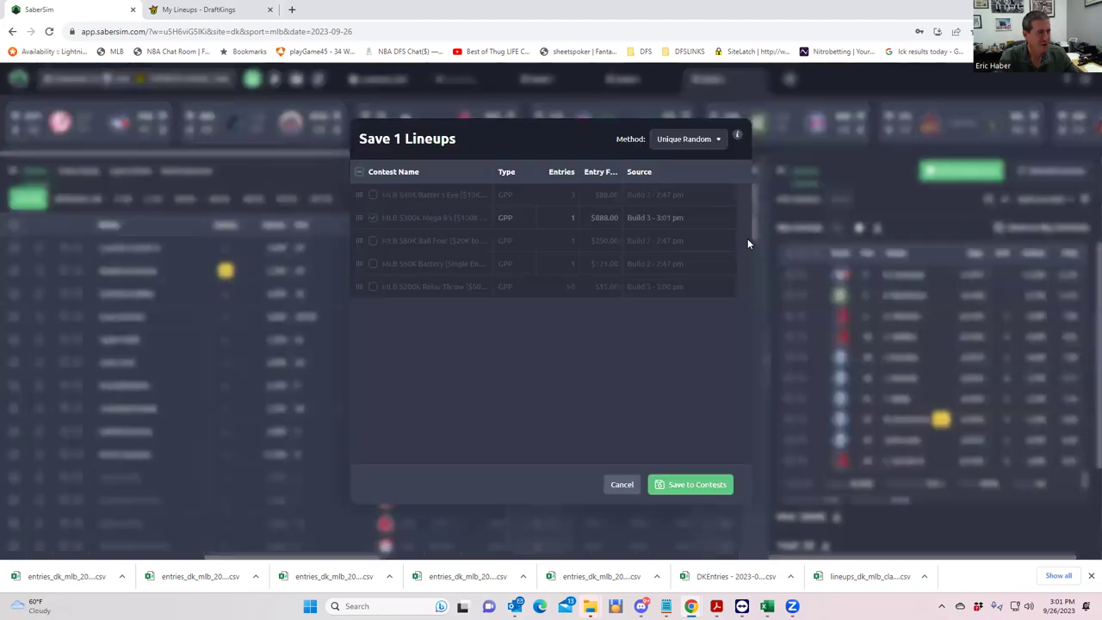
left_click(373, 240)
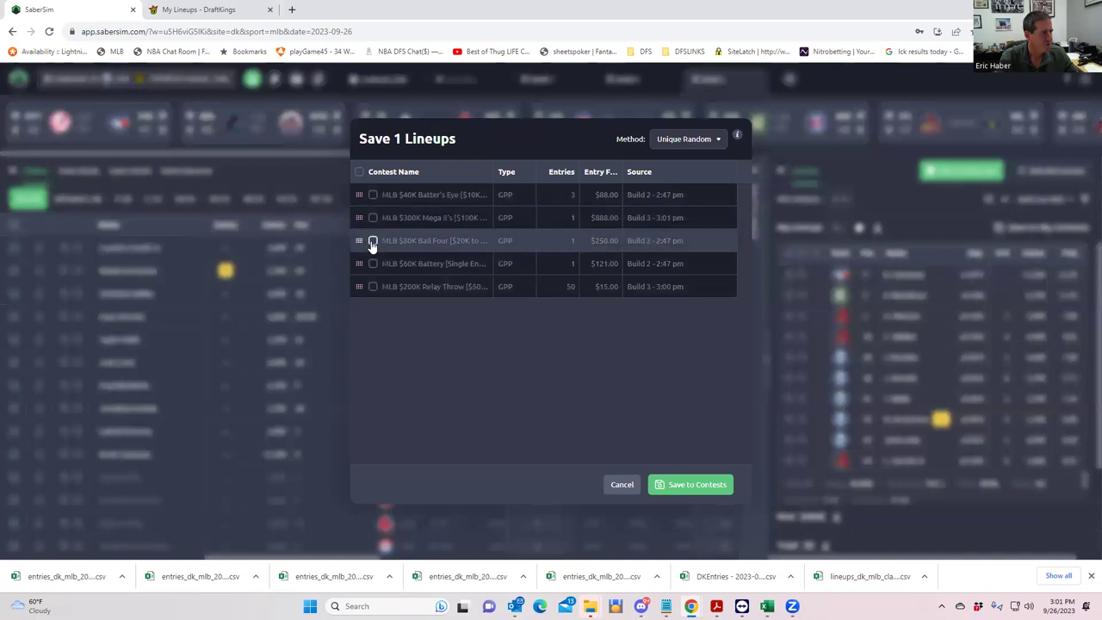
left_click(665, 486)
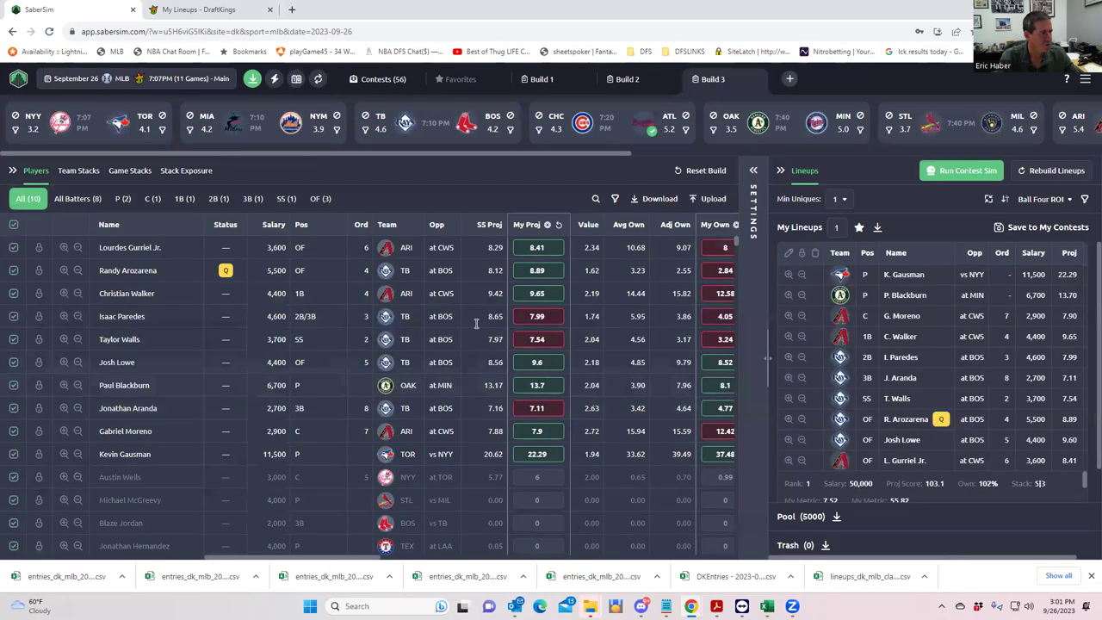
Rank the lineups by BattersEye ROI.
left_click(1044, 199)
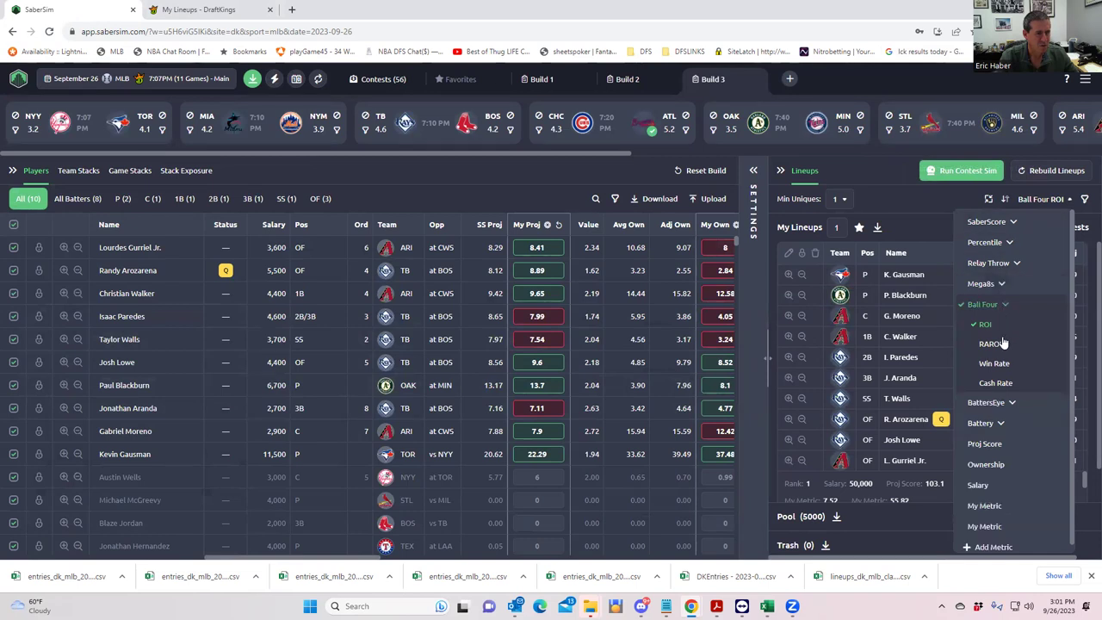
left_click(982, 304)
left_click(987, 324)
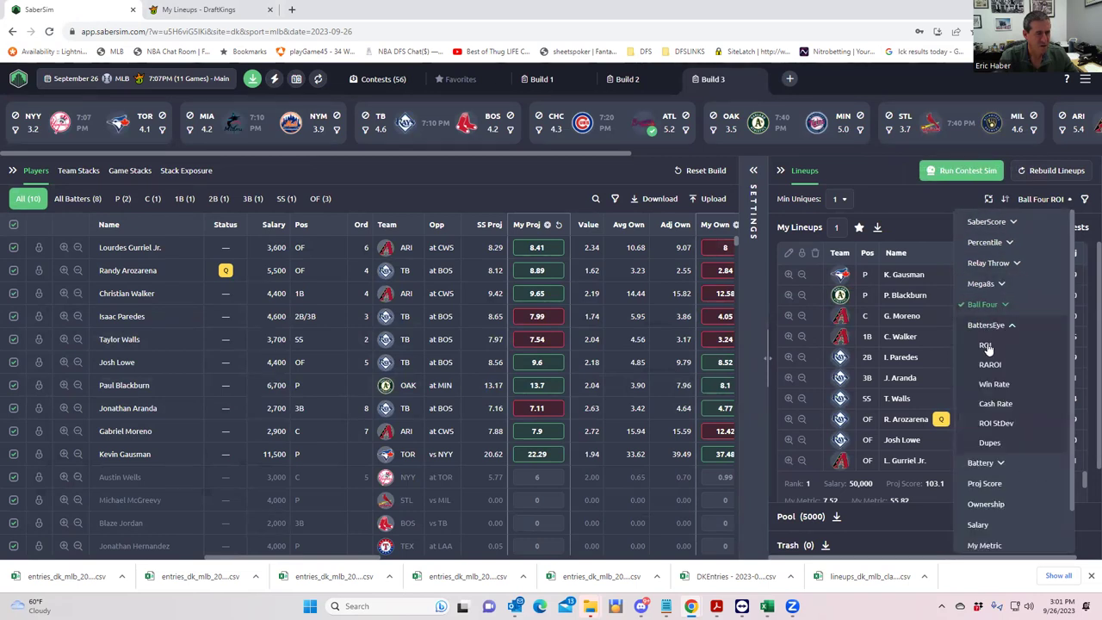
left_click(986, 345)
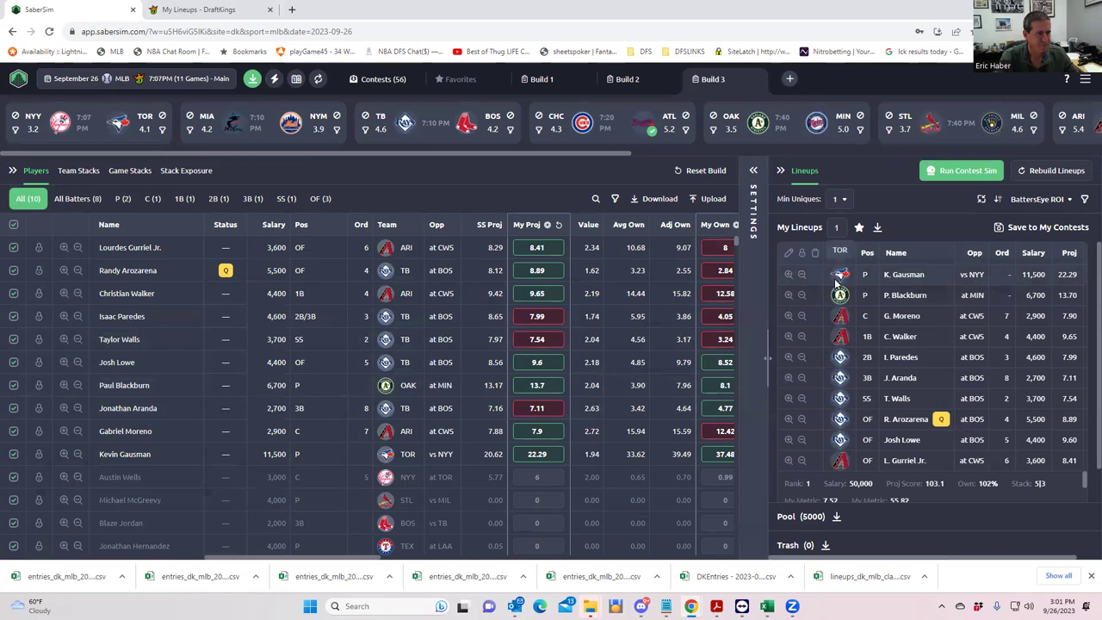
Set the number of lineups to 3 and save them to only the MLB $40K Batter's Eye contest.
left_click(1001, 231)
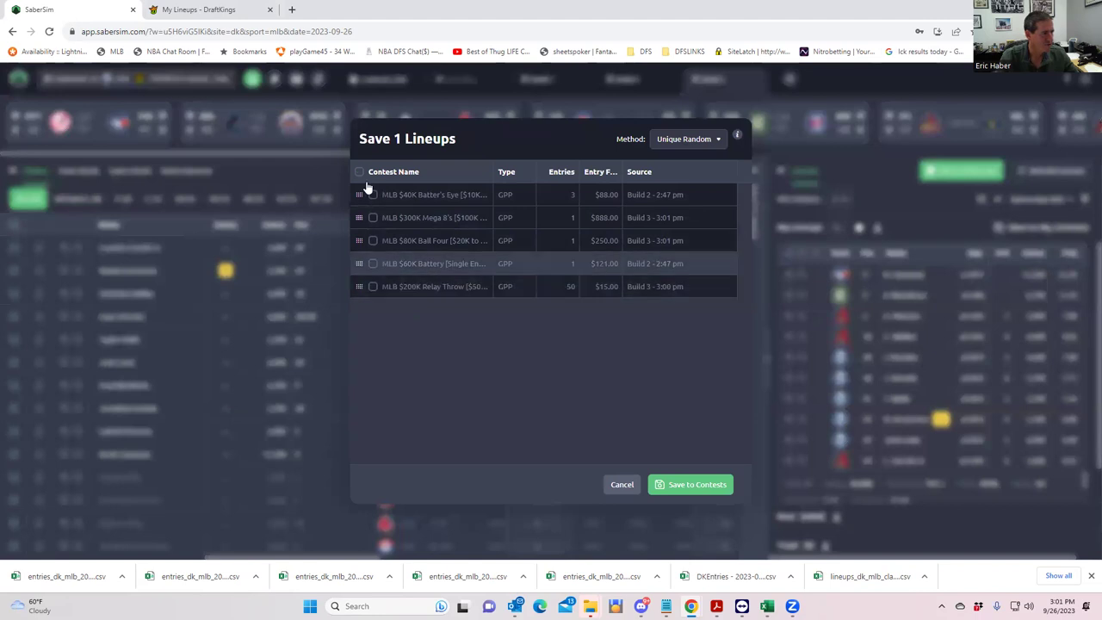
left_click(623, 486)
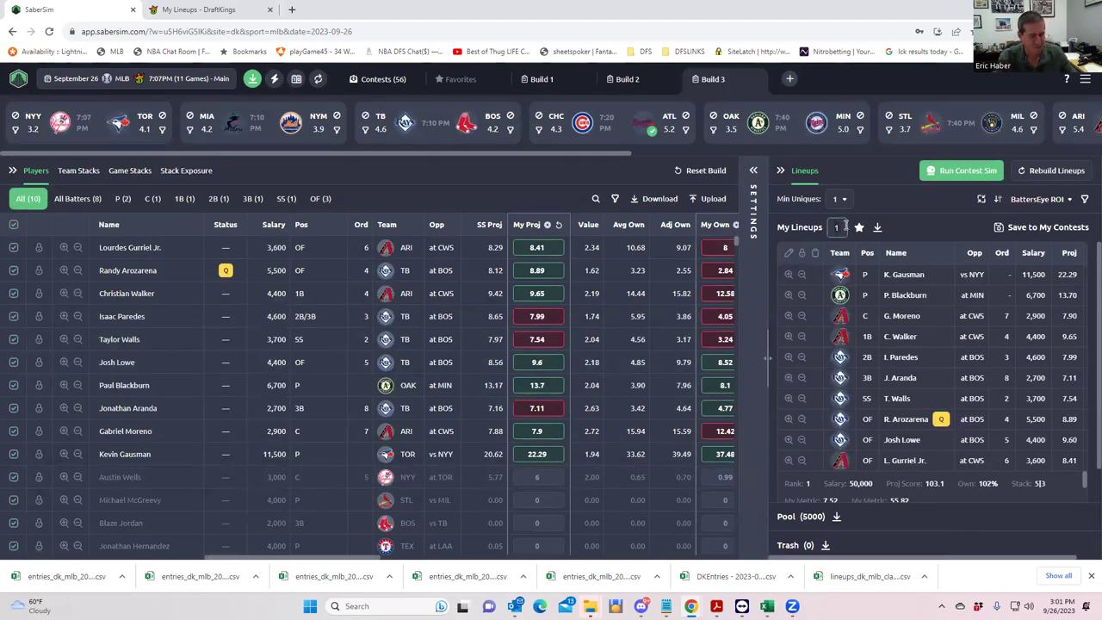
type("3")
left_click(934, 228)
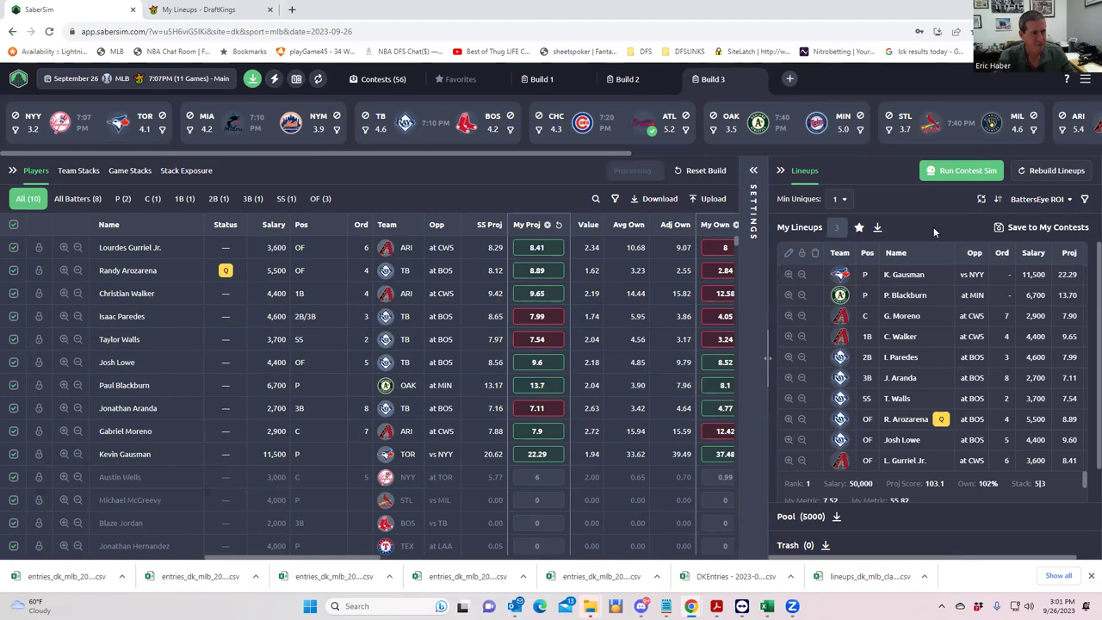
left_click(1042, 231)
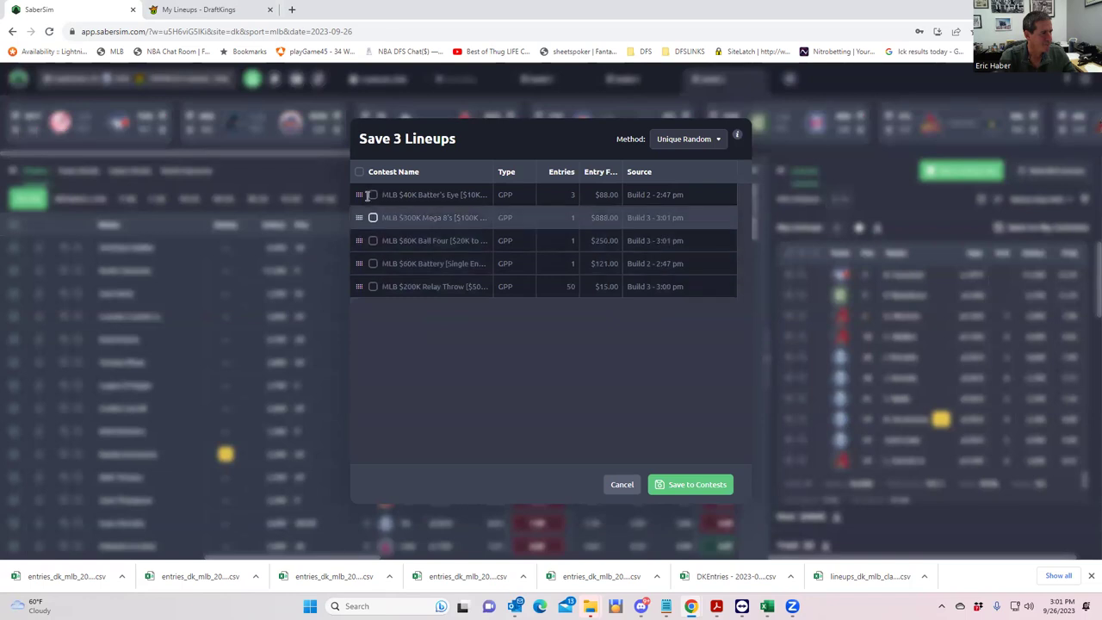
left_click(373, 195)
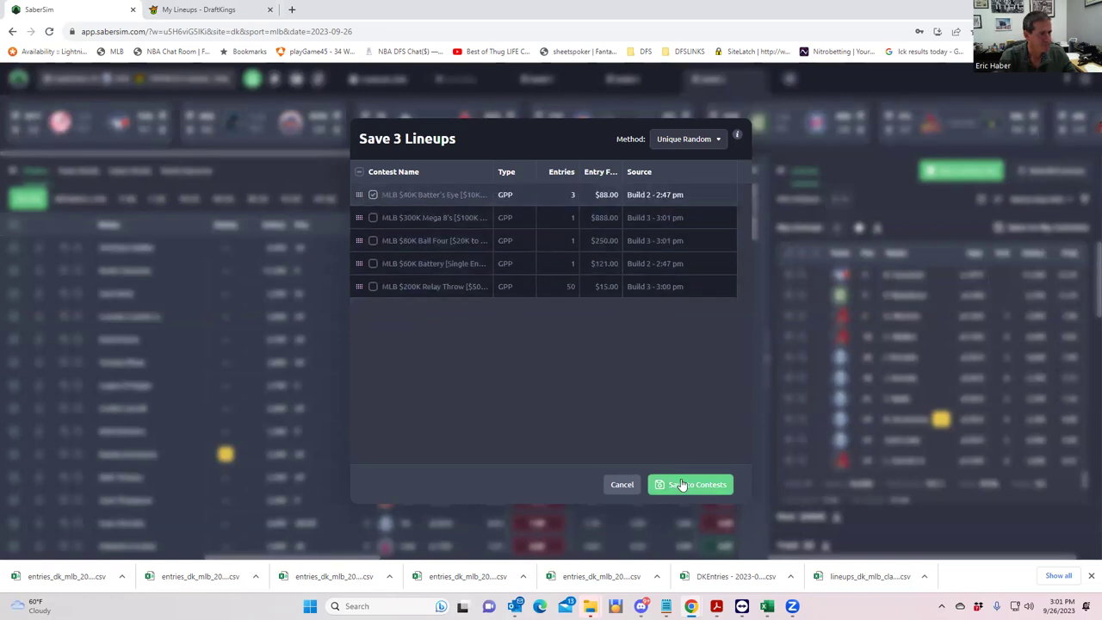
left_click(682, 485)
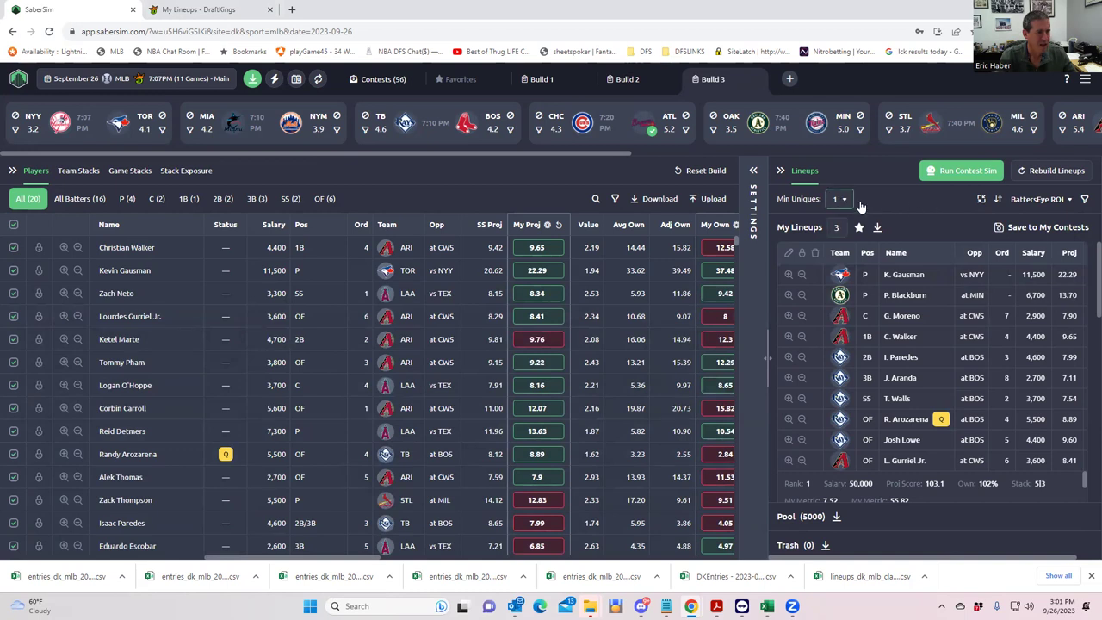
Rank the lineups by Battery ROI and reduce the number of lineups to 1.
left_click(1038, 200)
scroll(1006, 388, "down", 2)
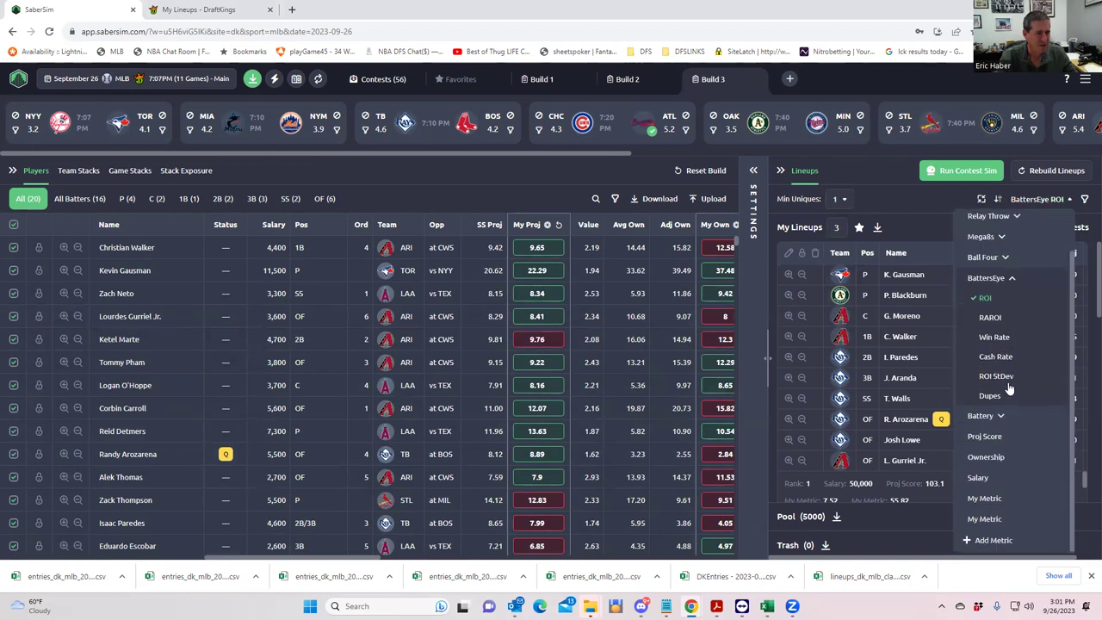
left_click(999, 416)
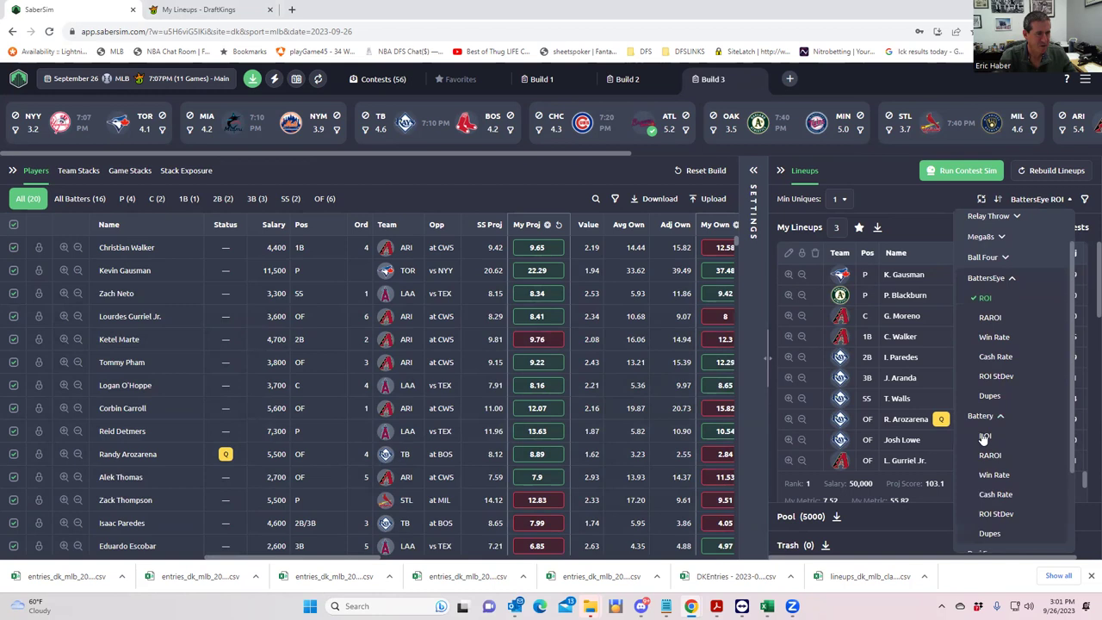
left_click(985, 437)
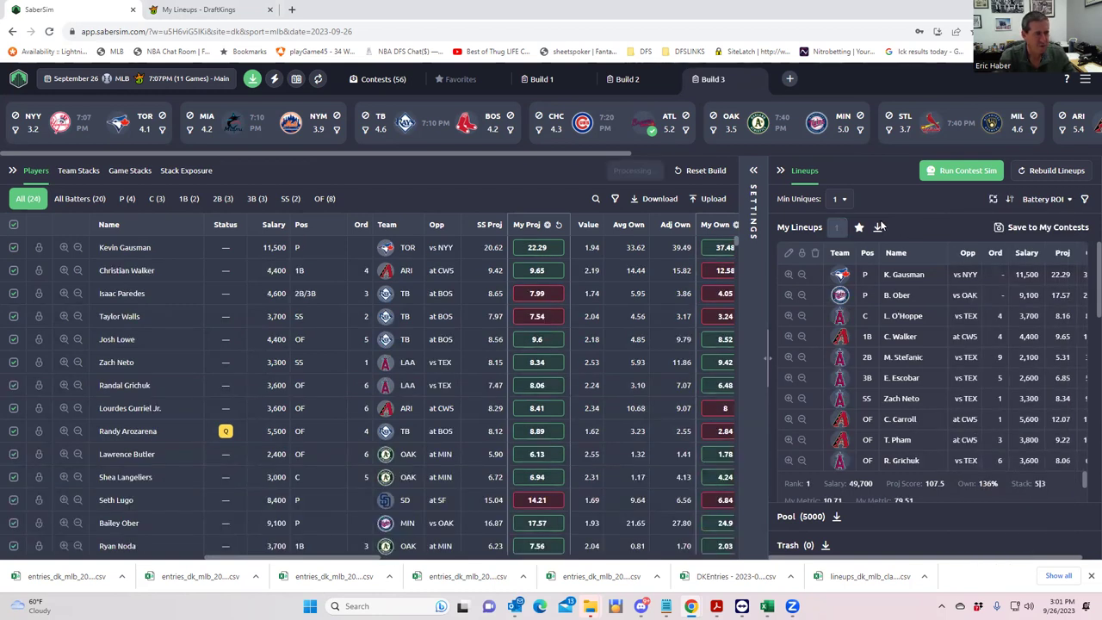
Save the single top lineup to only the MLB $60K Battery contest.
left_click(1001, 227)
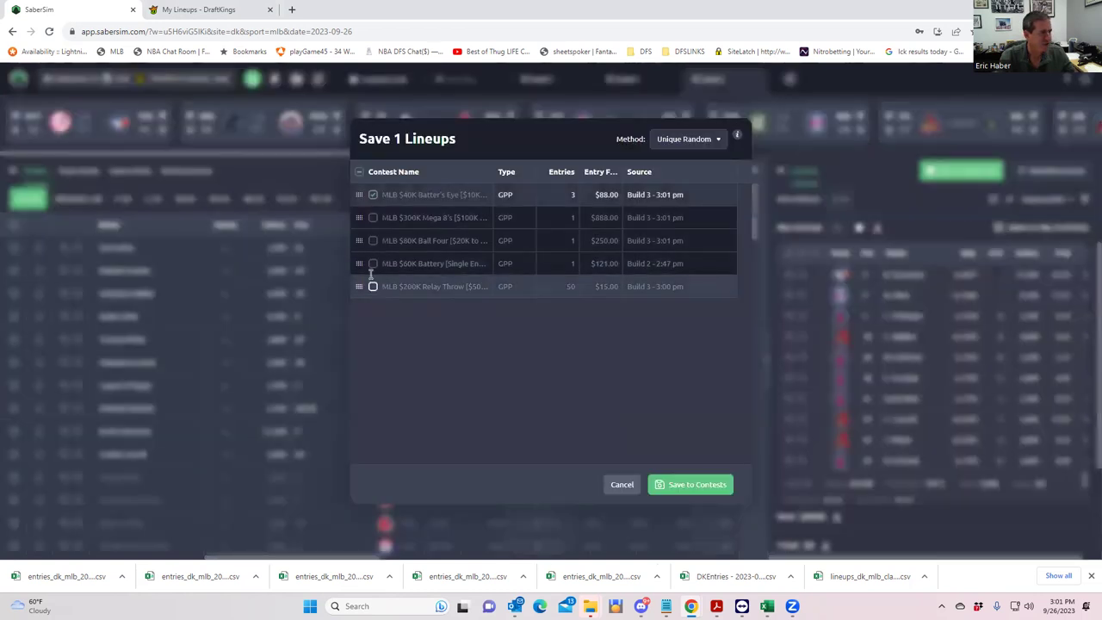
left_click(374, 197)
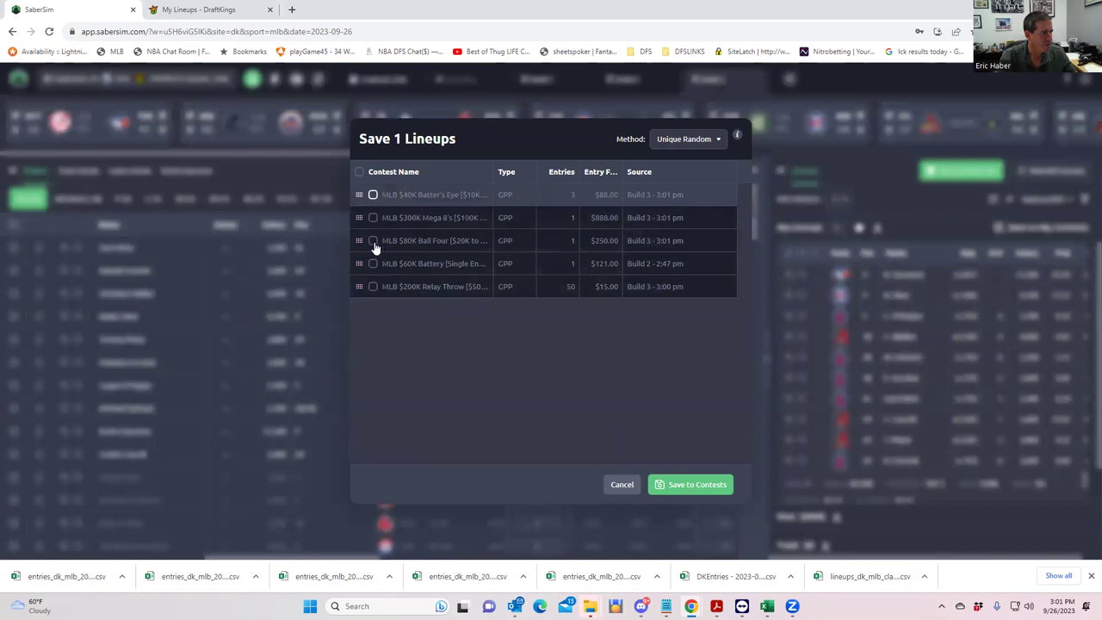
left_click(374, 266)
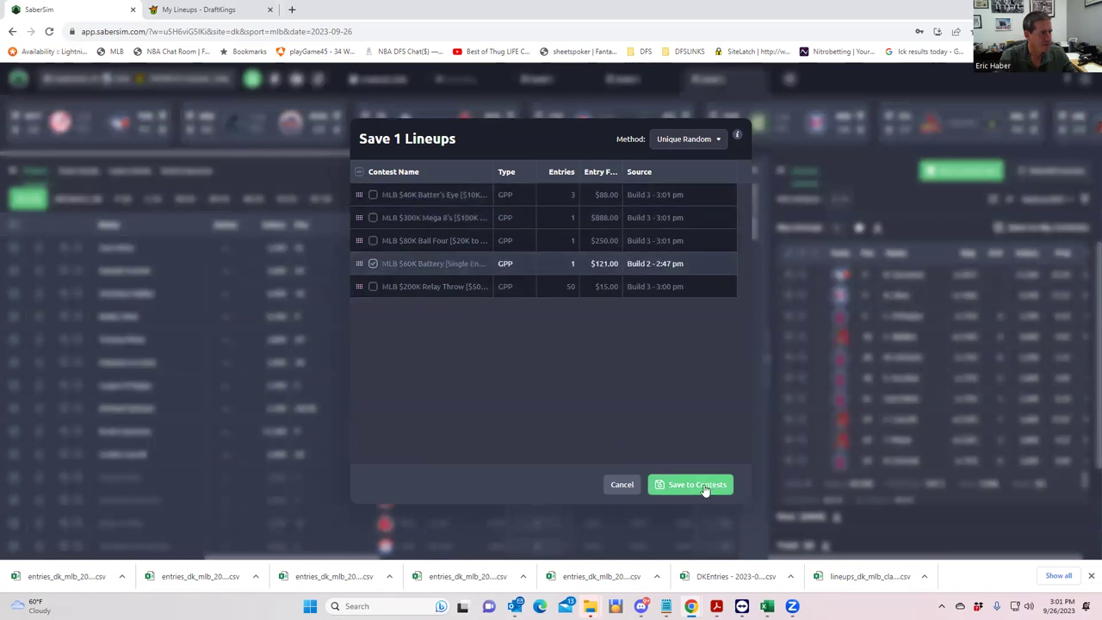
left_click(700, 484)
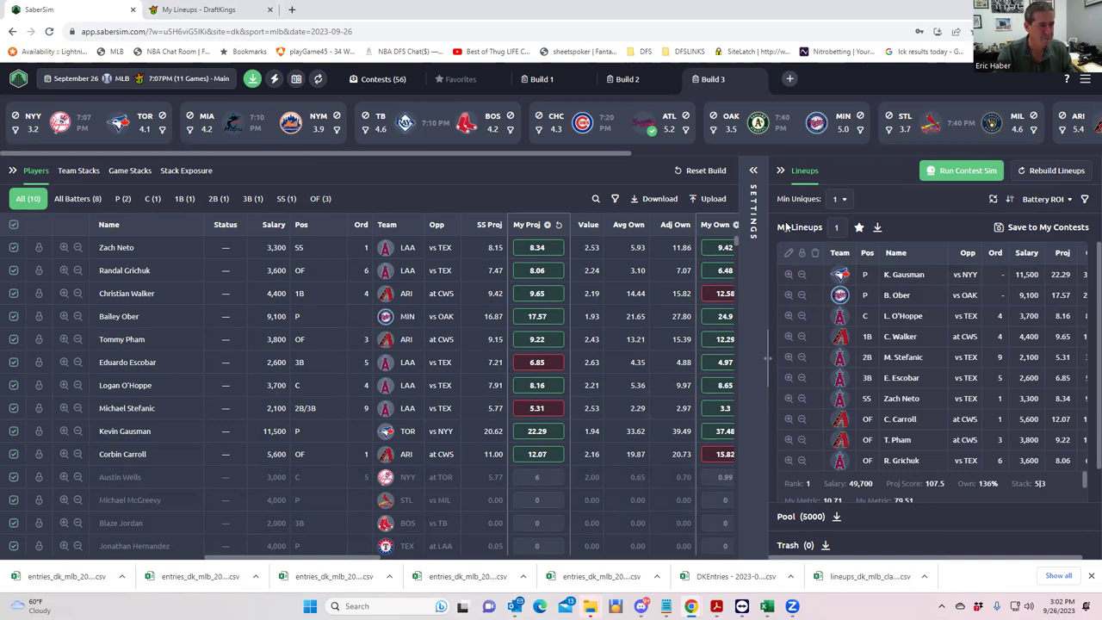
Rank the lineups by Relay Throw ROI with a minimum of 2 uniques and set the number of lineups to 50.
left_click(1042, 201)
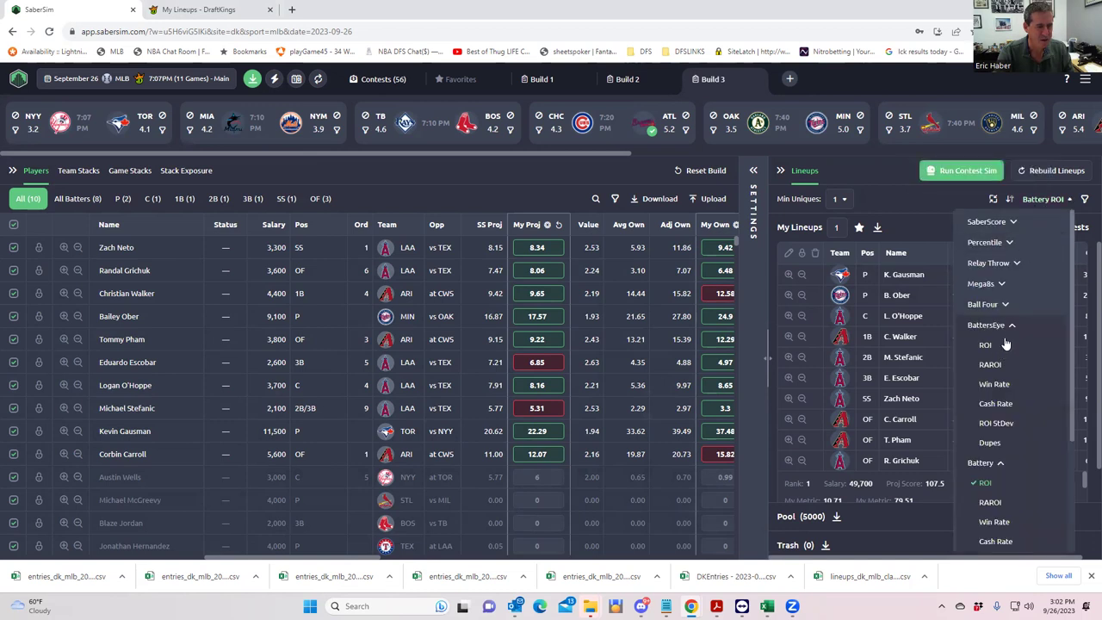
left_click(995, 264)
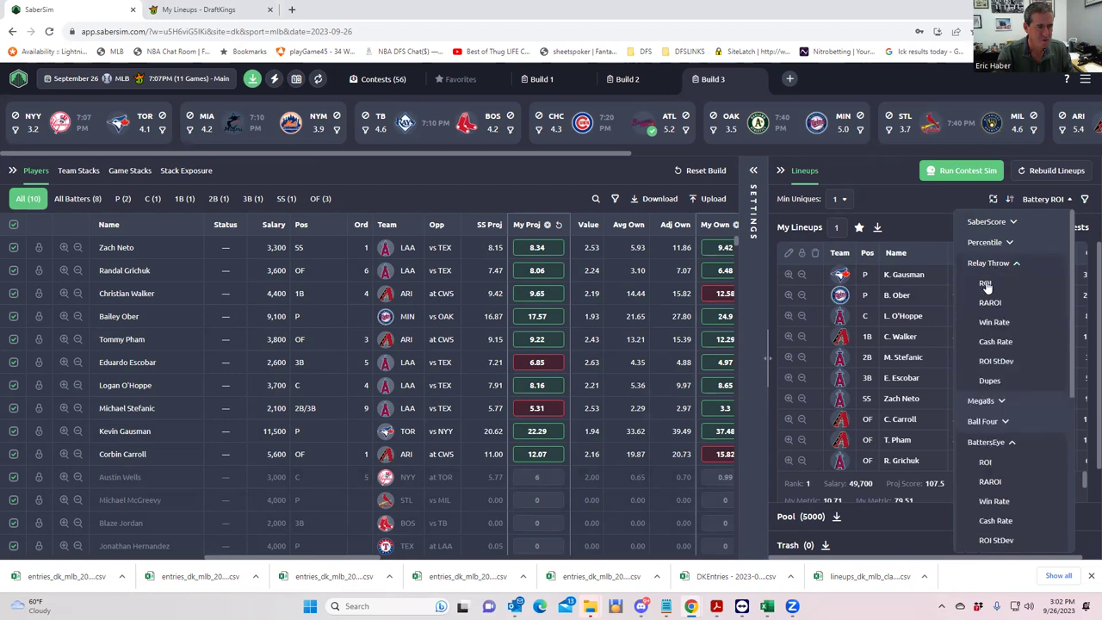
left_click(986, 284)
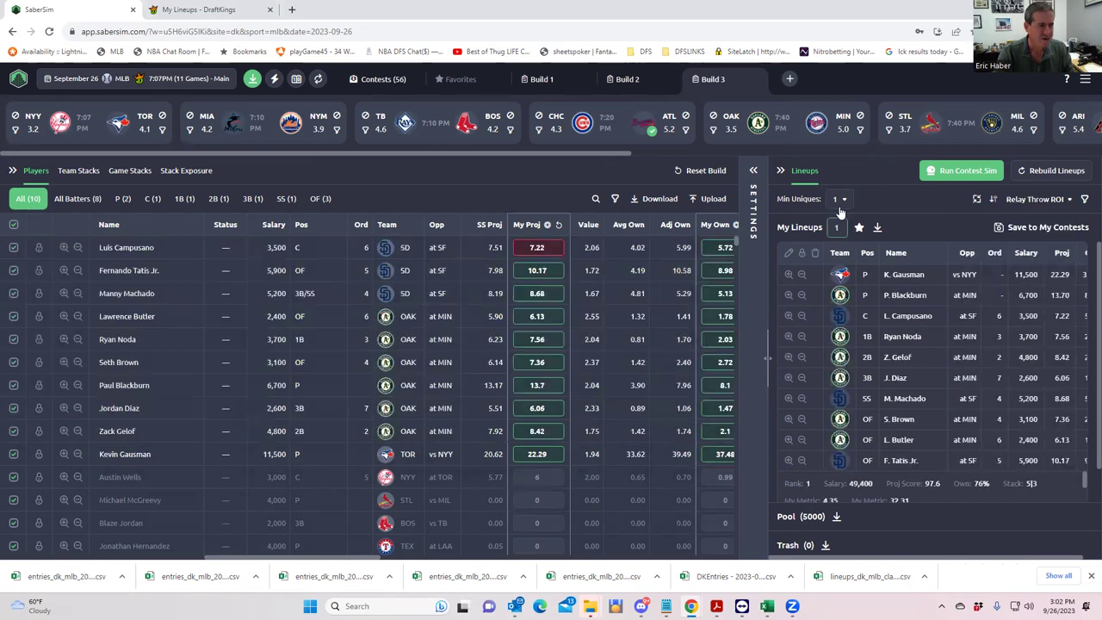
left_click(846, 200)
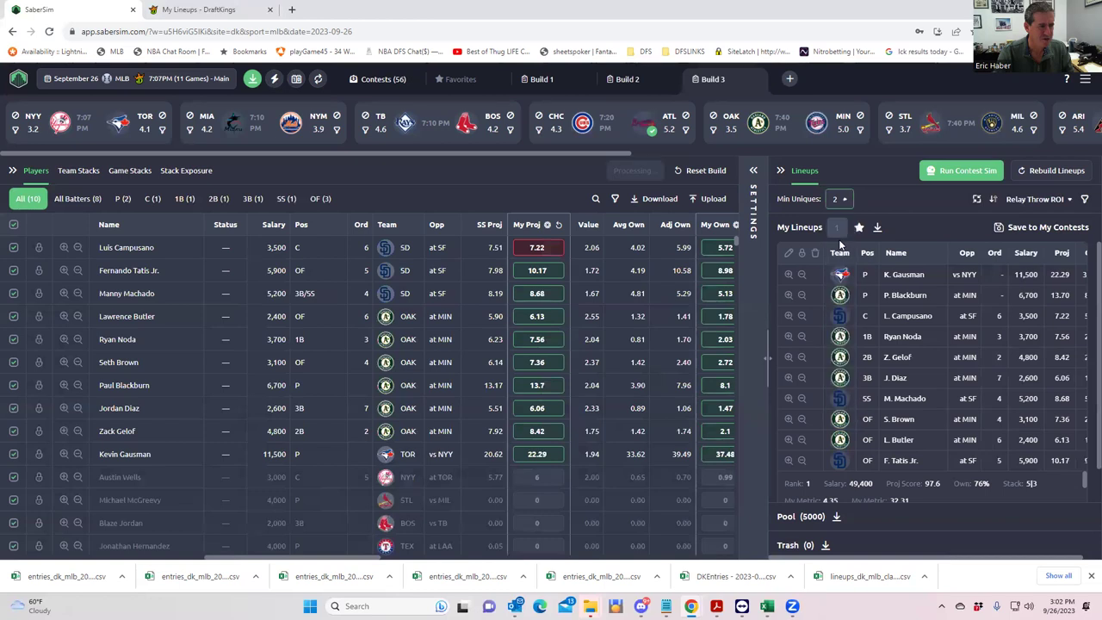
left_click(837, 235)
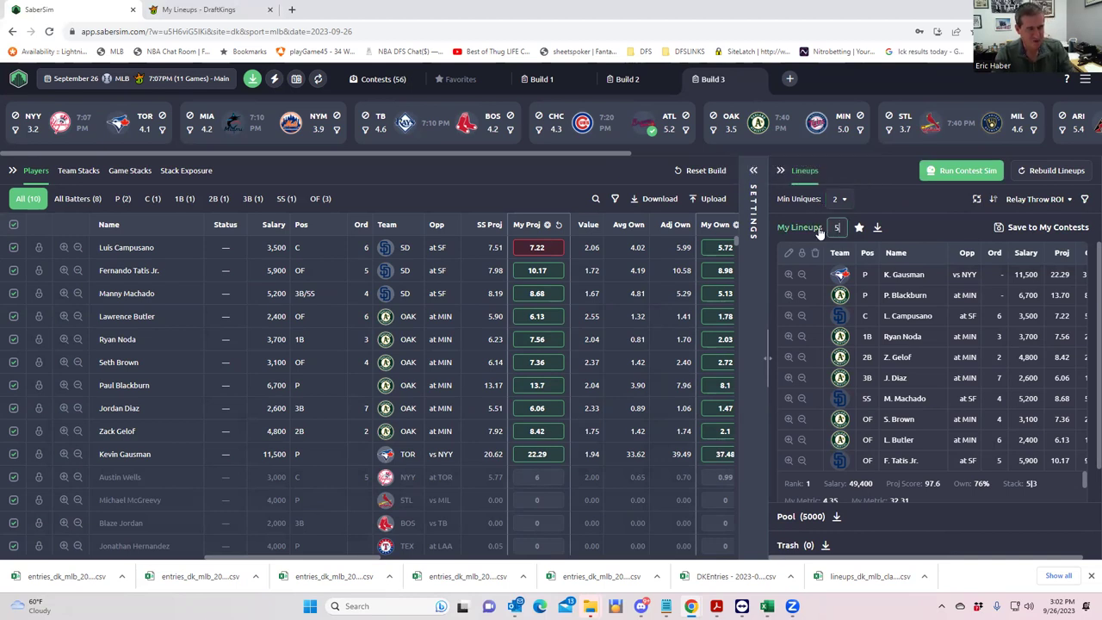
left_click(881, 228)
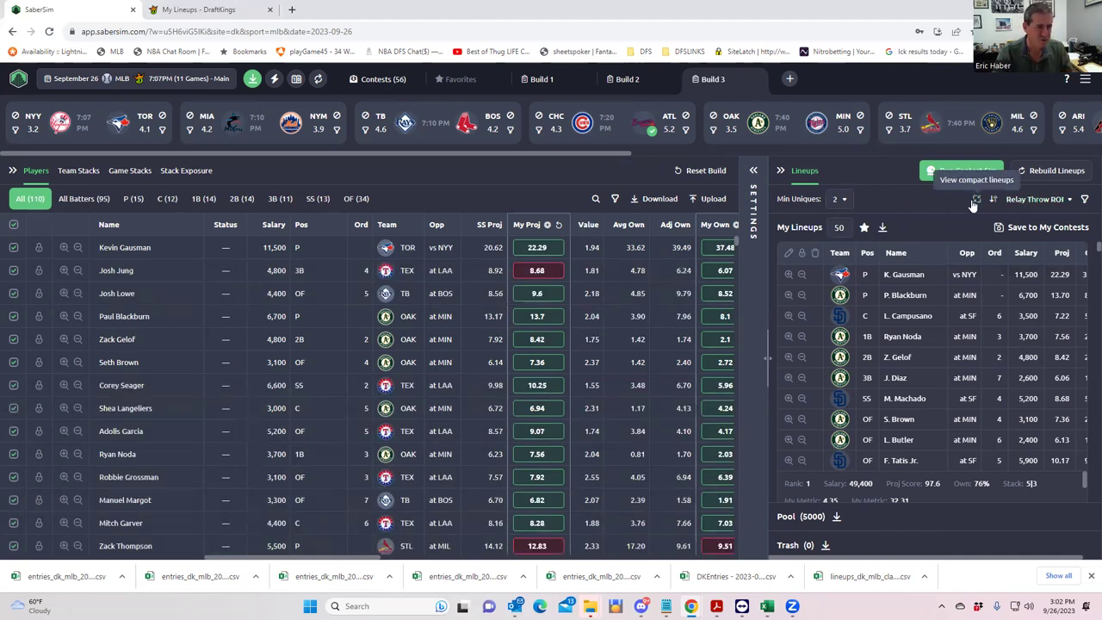
Save the 50 lineups to only the MLB $200K Relay Throw contest.
left_click(999, 227)
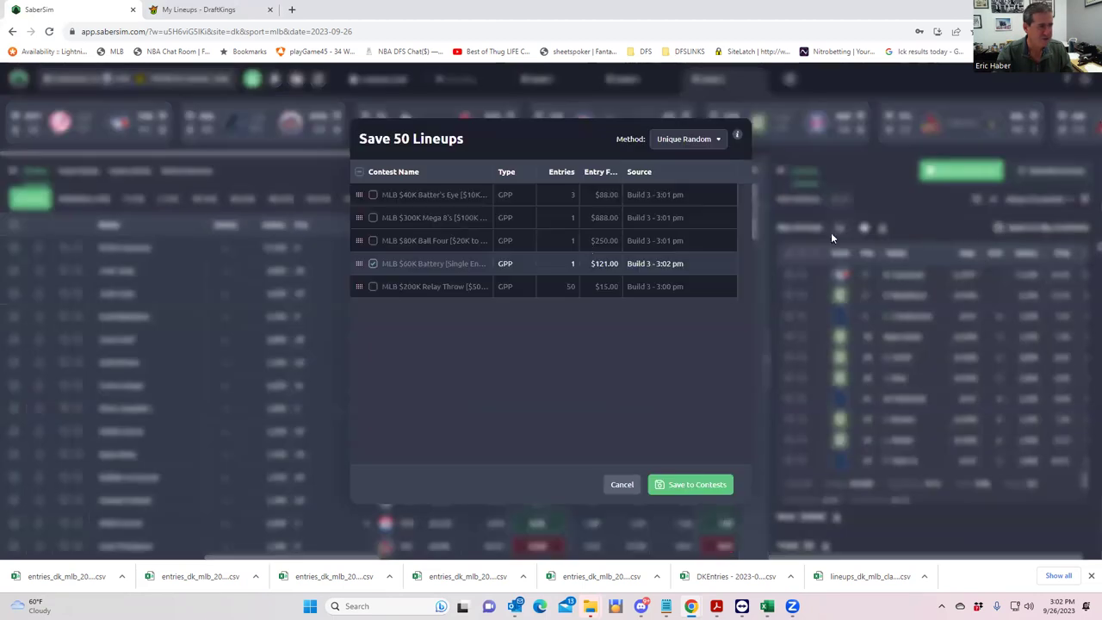
left_click(372, 264)
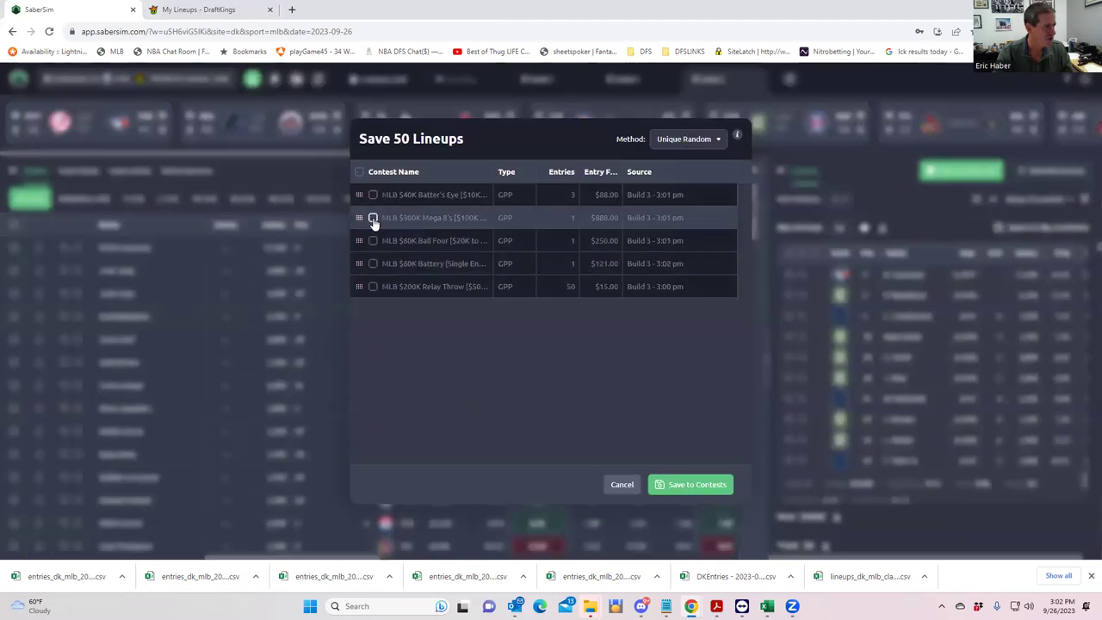
left_click(372, 288)
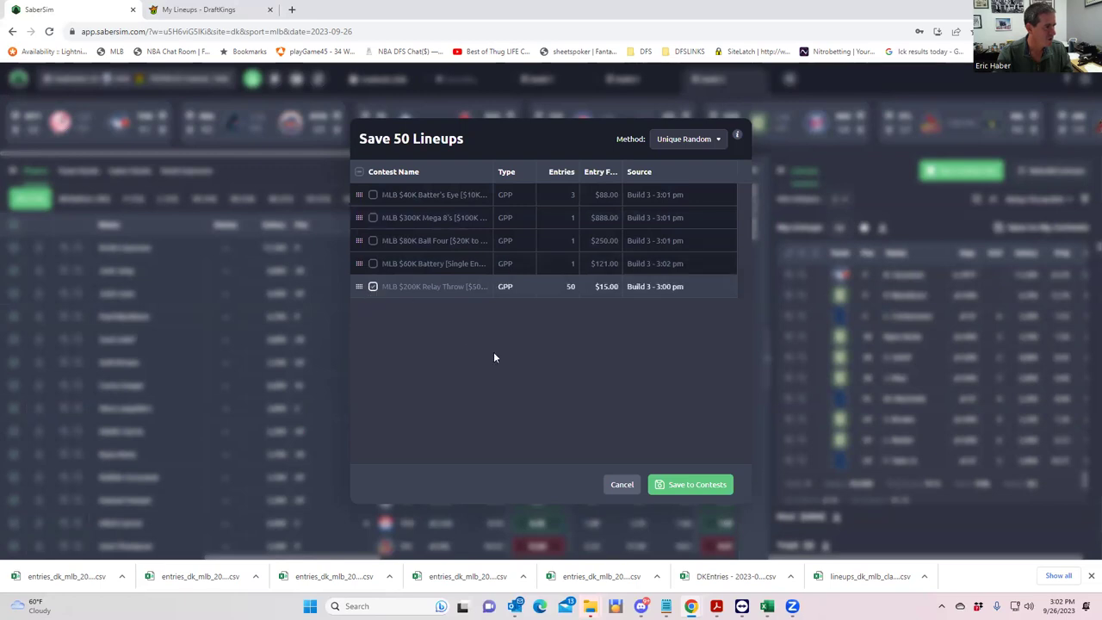
left_click(668, 485)
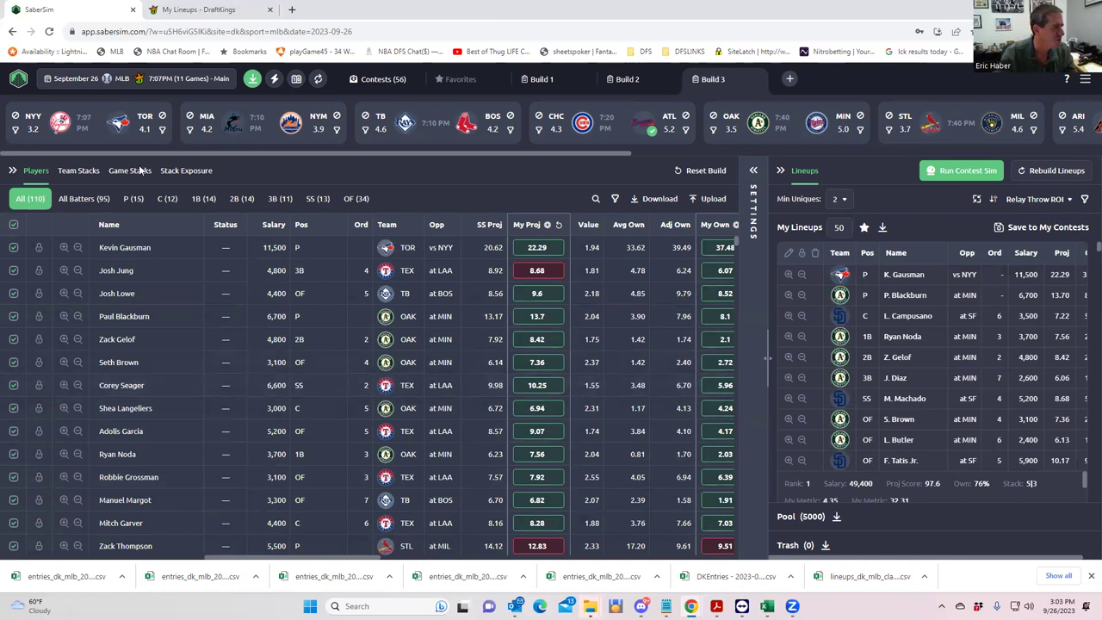
Download the saved contest entries and upload the file entries_dk_mlb_2023-09-26_main (6) from Downloads to DraftKings.
left_click(252, 79)
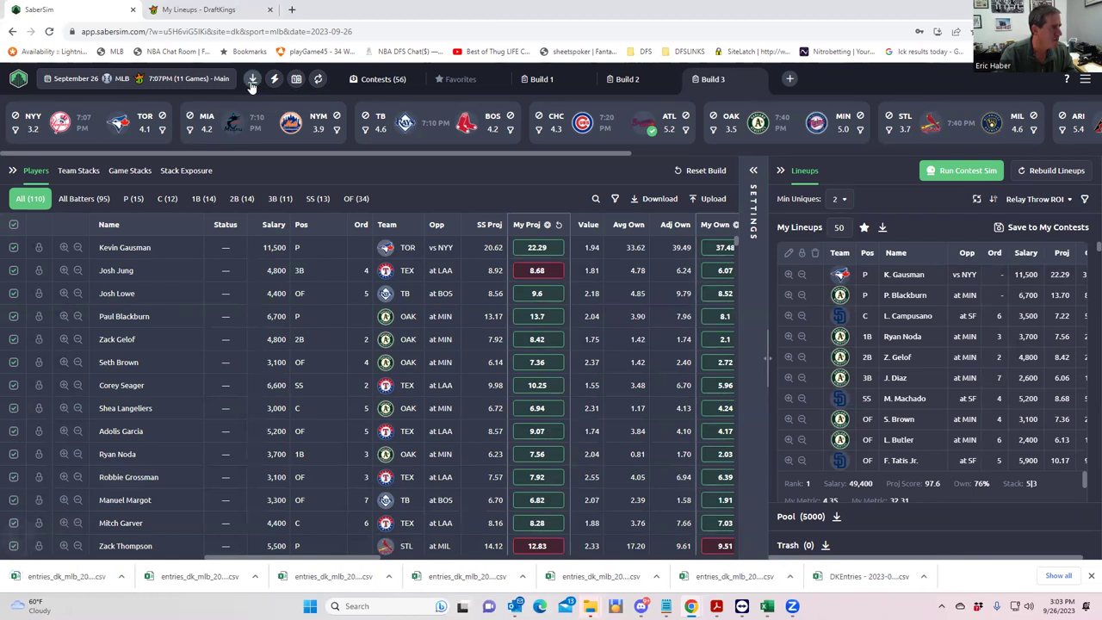
left_click(184, 10)
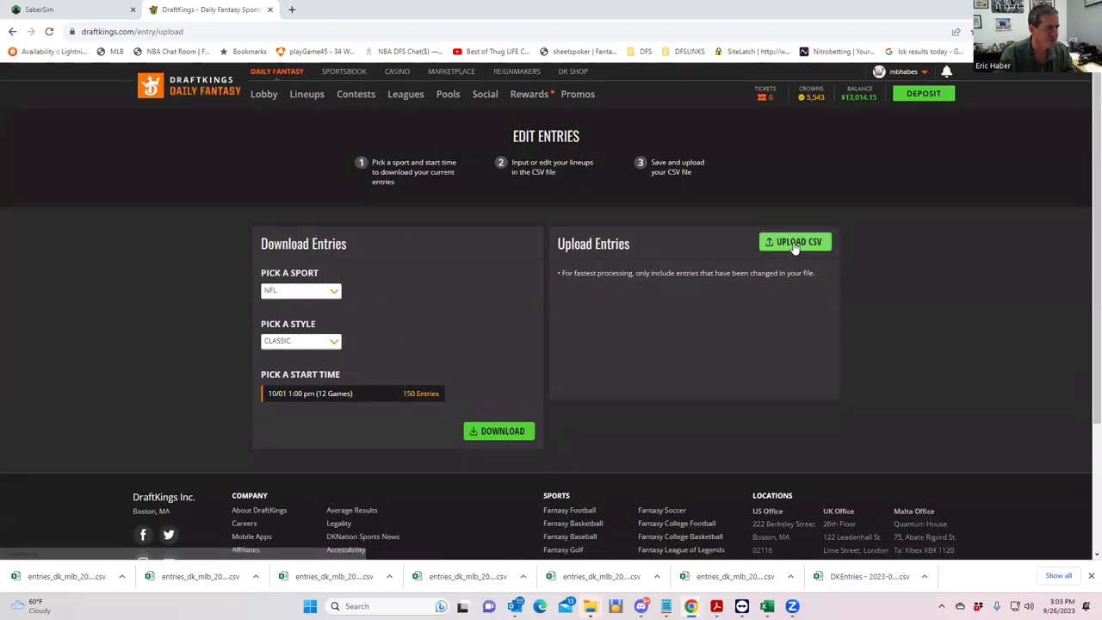
left_click(793, 241)
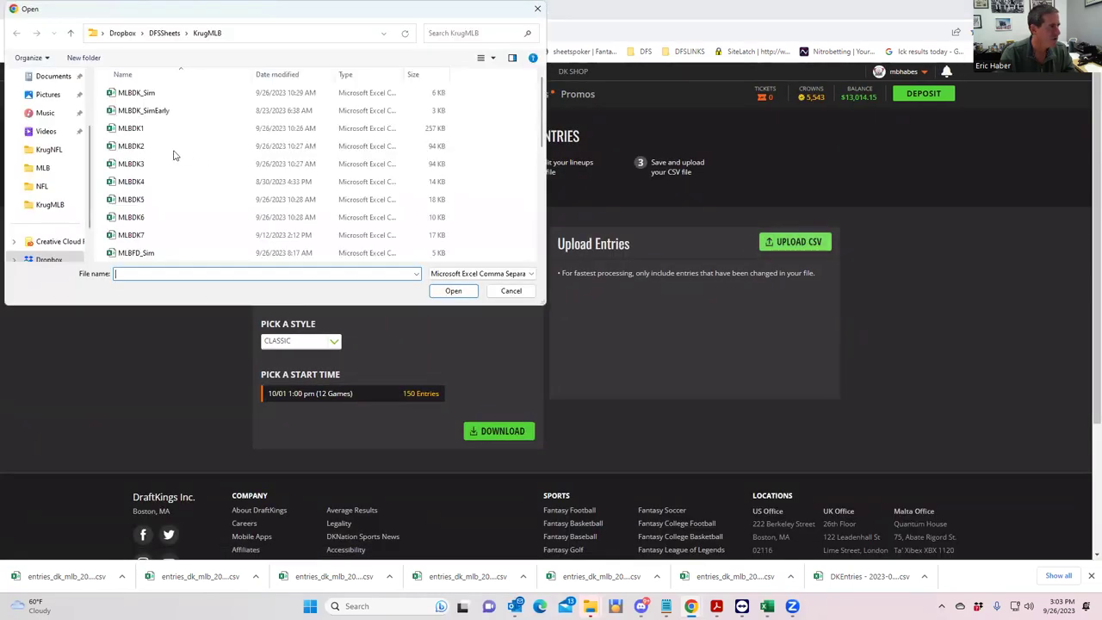
scroll(51, 155, "up", 3)
left_click(73, 151)
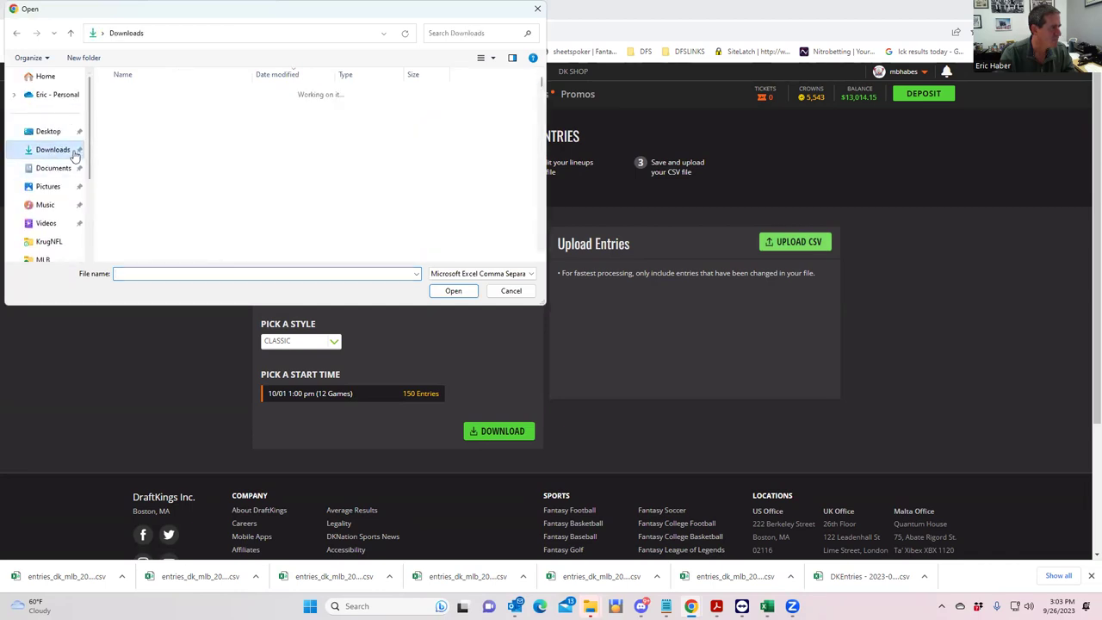
left_click(172, 109)
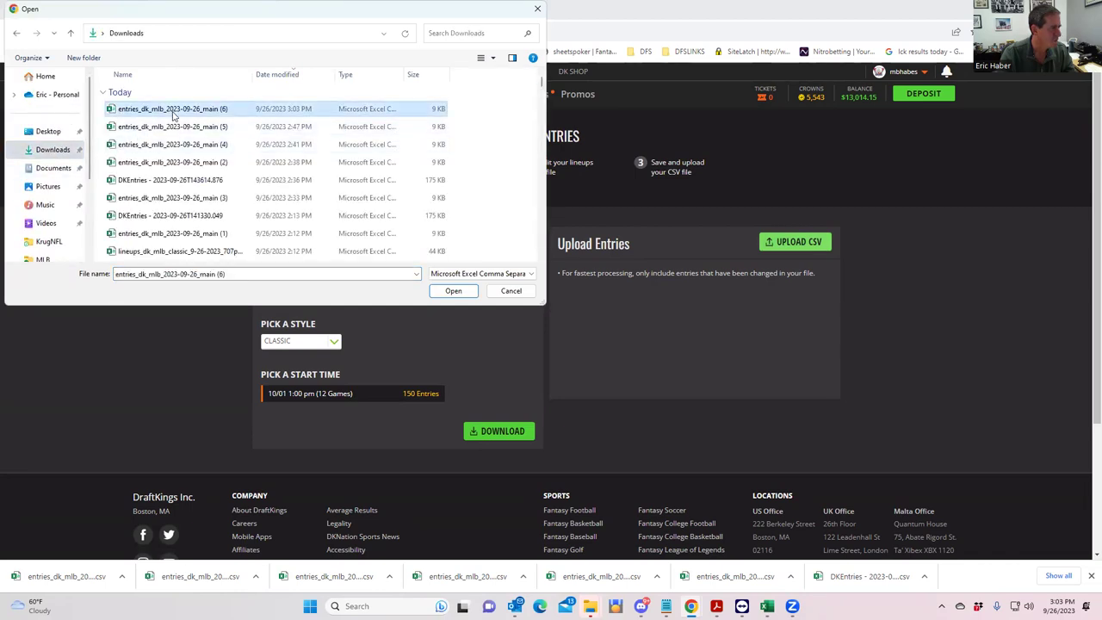
left_click(445, 290)
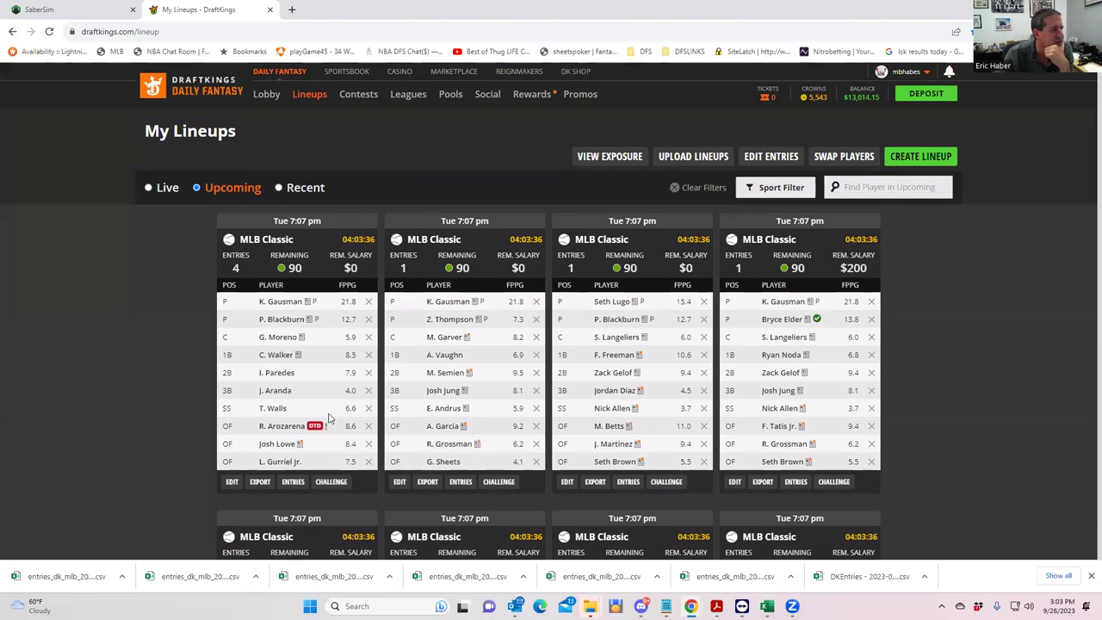
Examine which contests the first upcoming MLB Classic lineup with four entries is entered in.
left_click(293, 482)
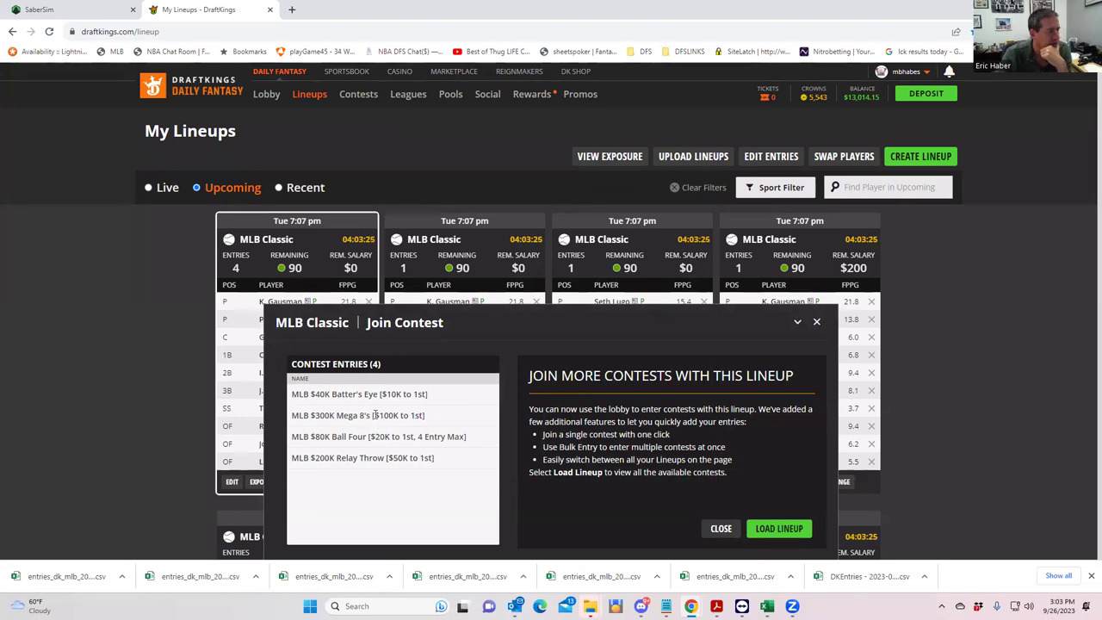
left_click(818, 323)
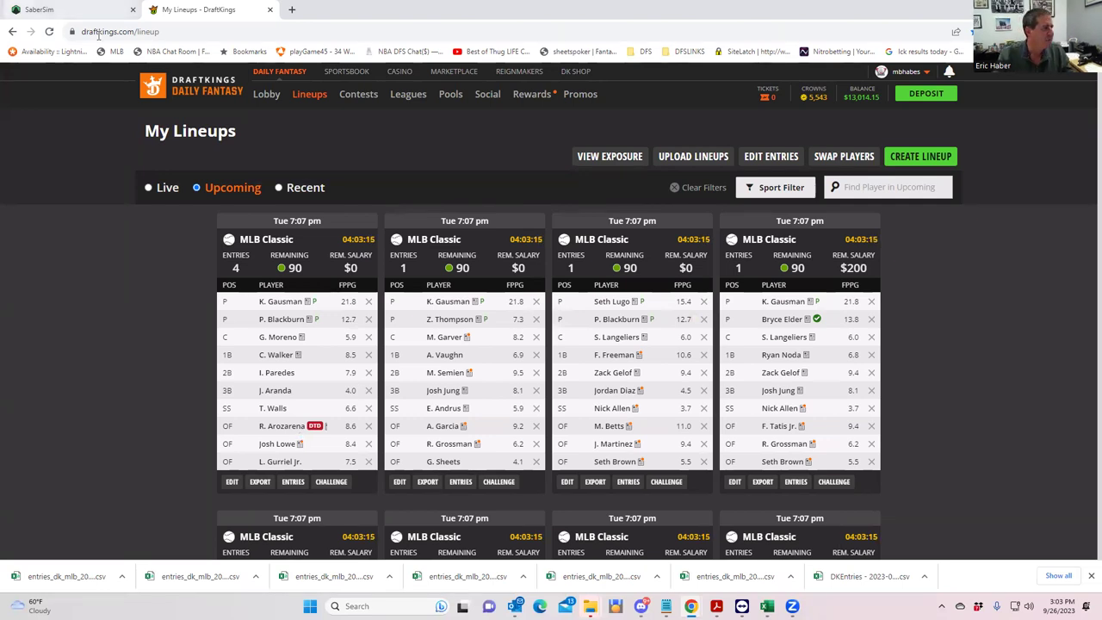
Switch to SaberSim, set the number of lineups to 56 and save them to only the MLB $200K Relay Throw contest.
left_click(72, 14)
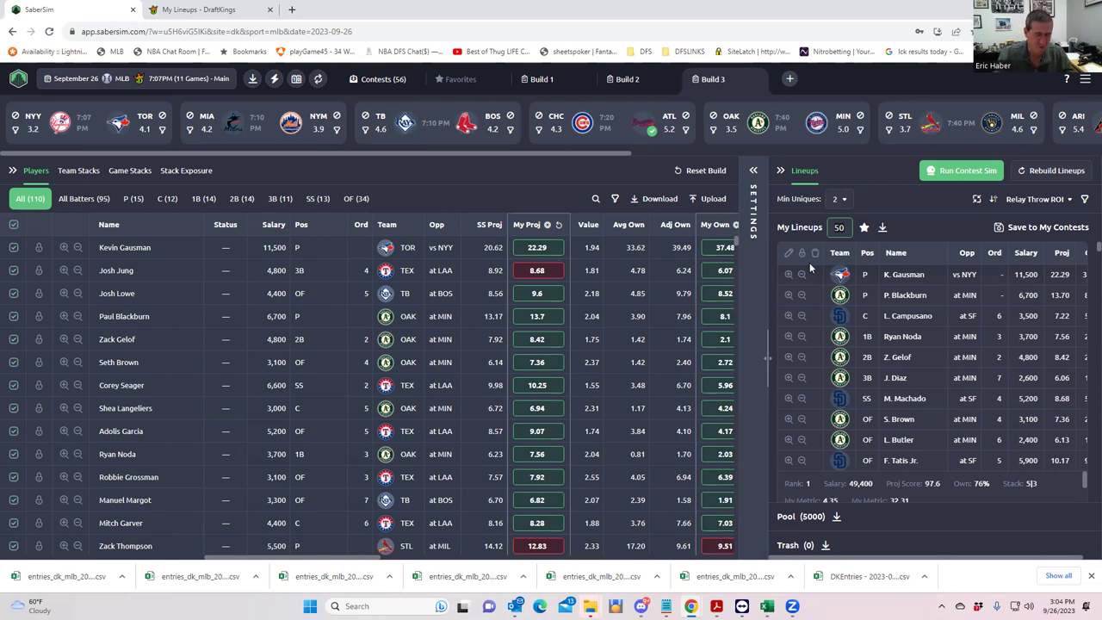
key("BackSpace")
type("6")
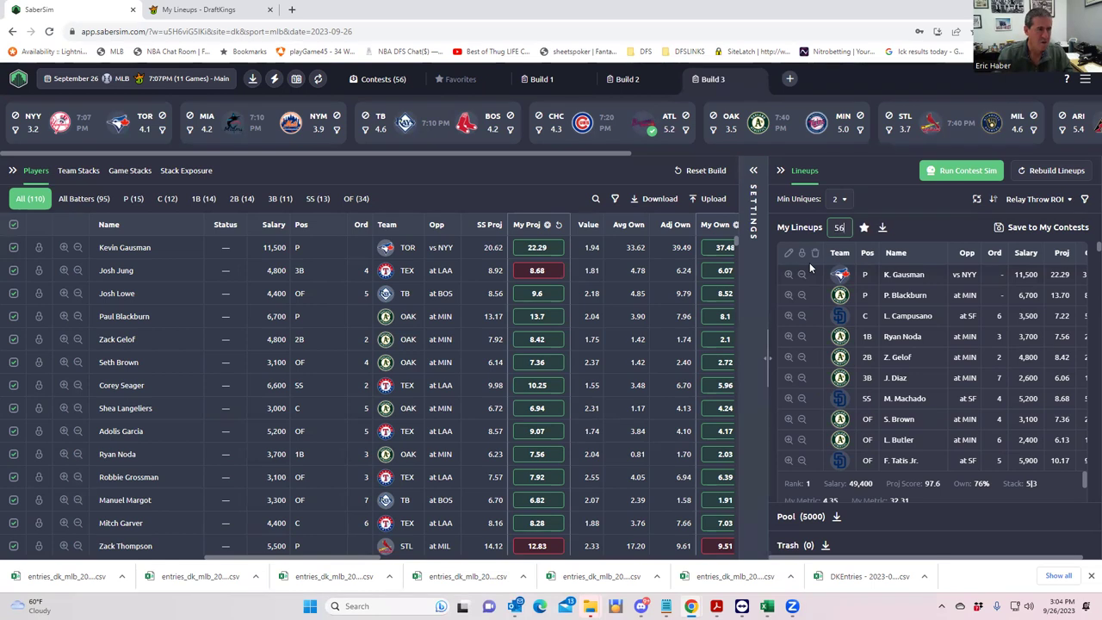
left_click(939, 224)
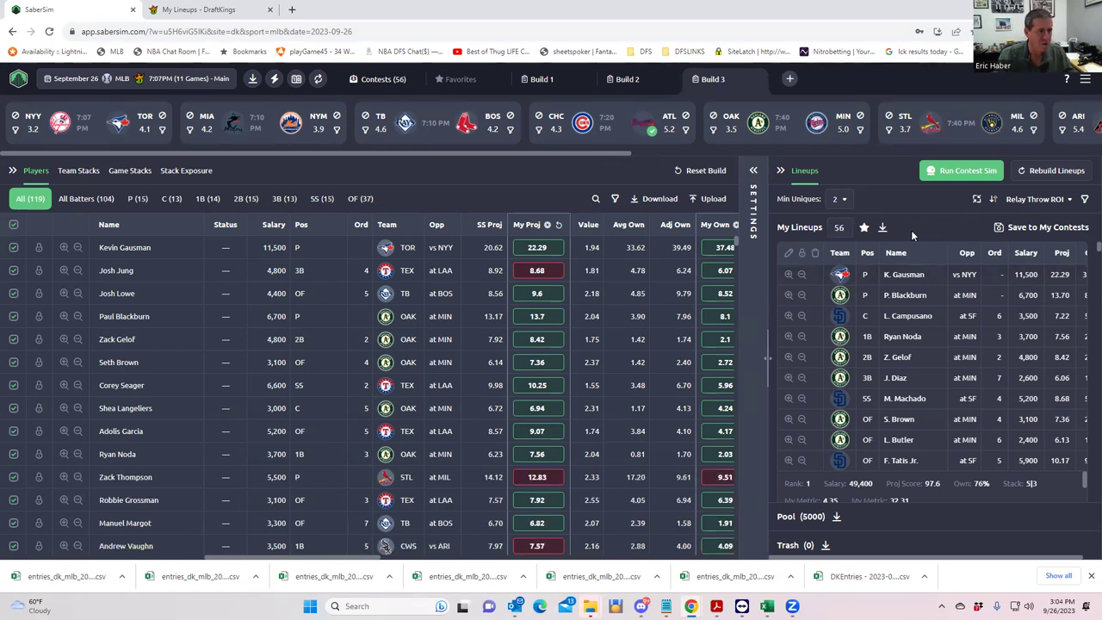
left_click(1022, 229)
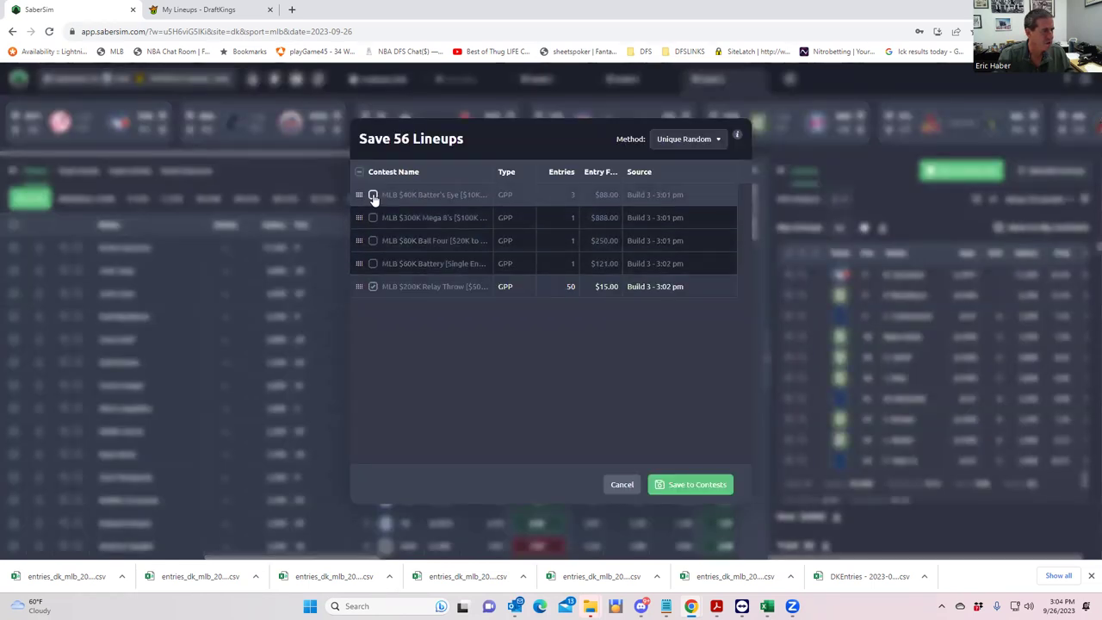
left_click(690, 485)
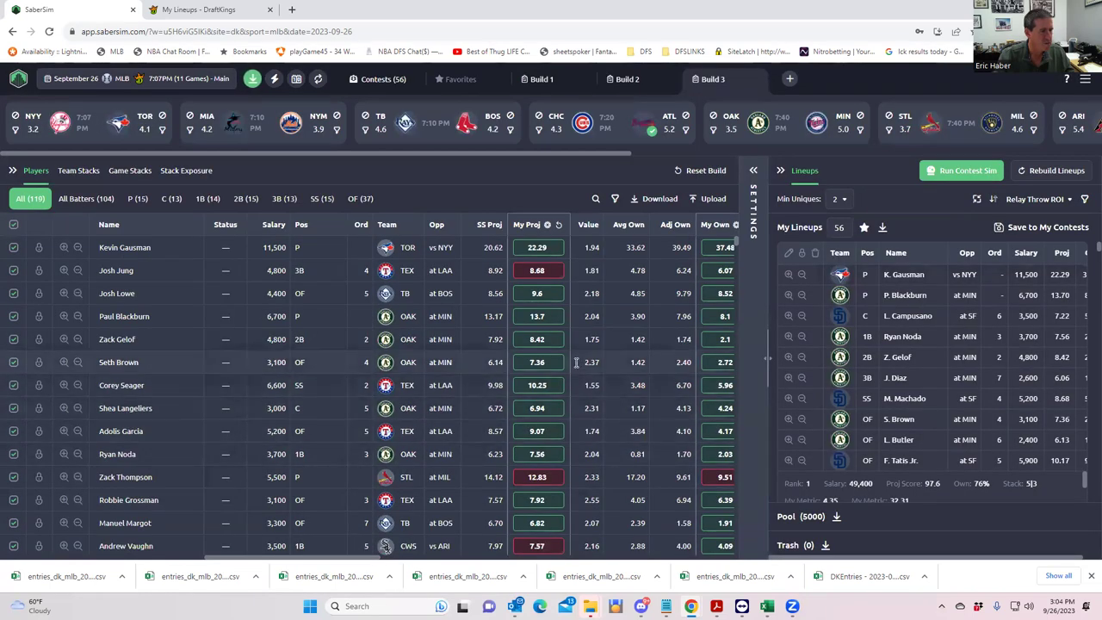
Download the DraftKings entry file, upload entries_dk_mlb_2023-09-26_main (7) to DraftKings as edited entries and open the upcoming lineups.
left_click(251, 80)
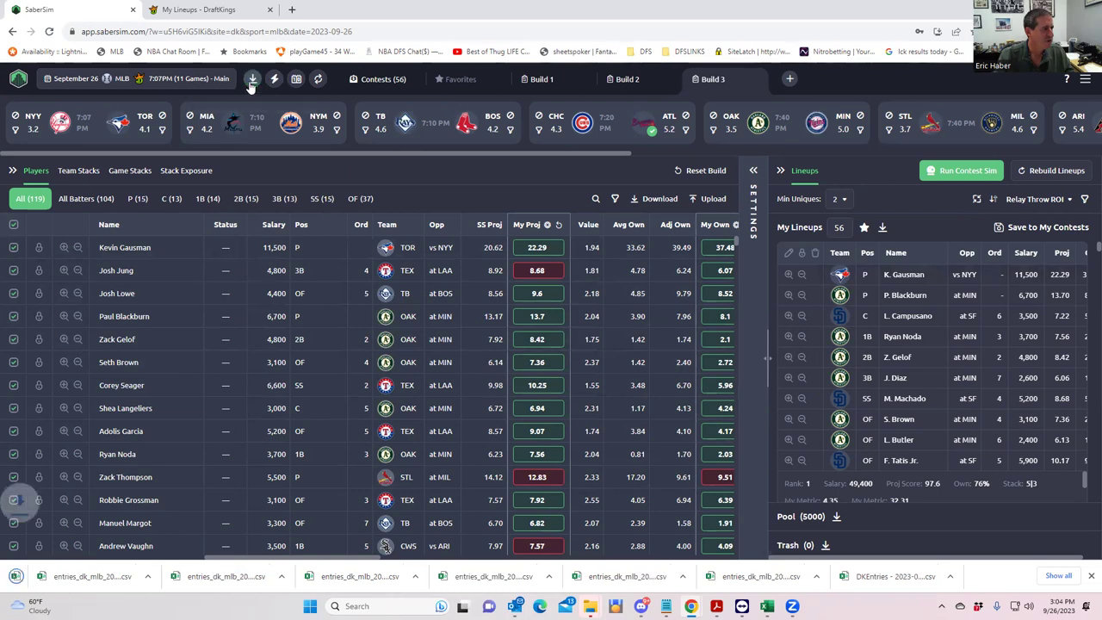
left_click(182, 11)
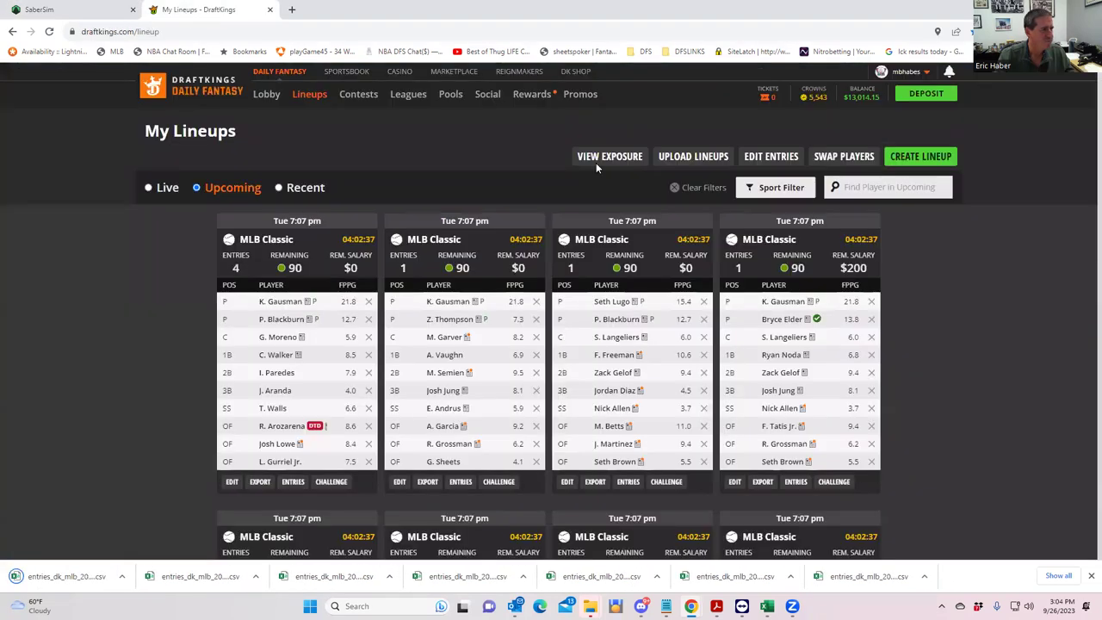
left_click(772, 157)
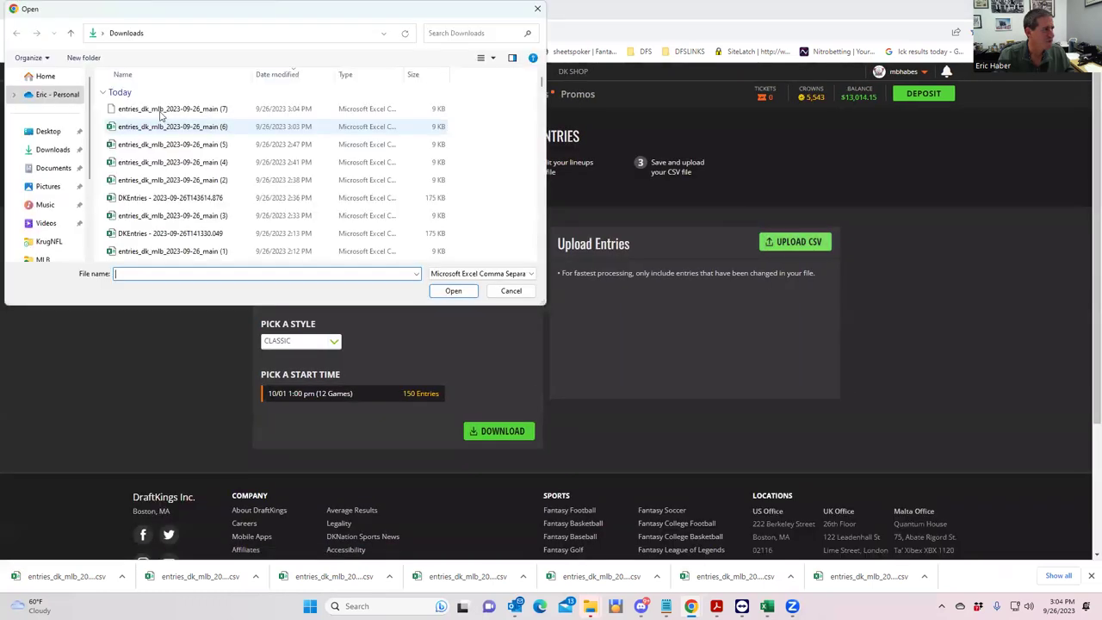
left_click(172, 108)
left_click(453, 291)
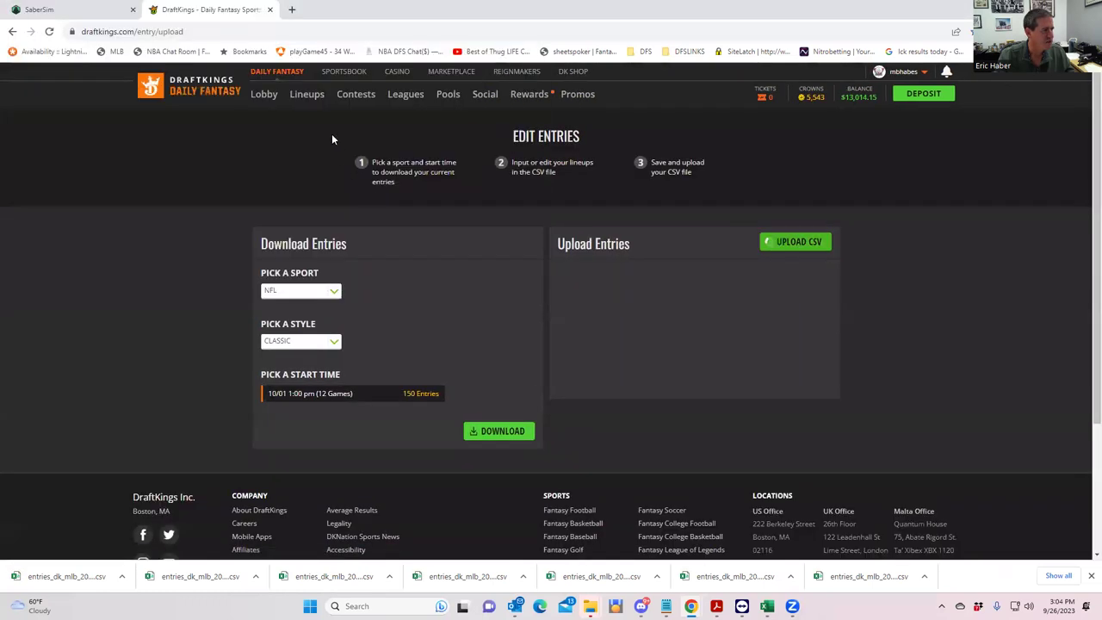
left_click(316, 94)
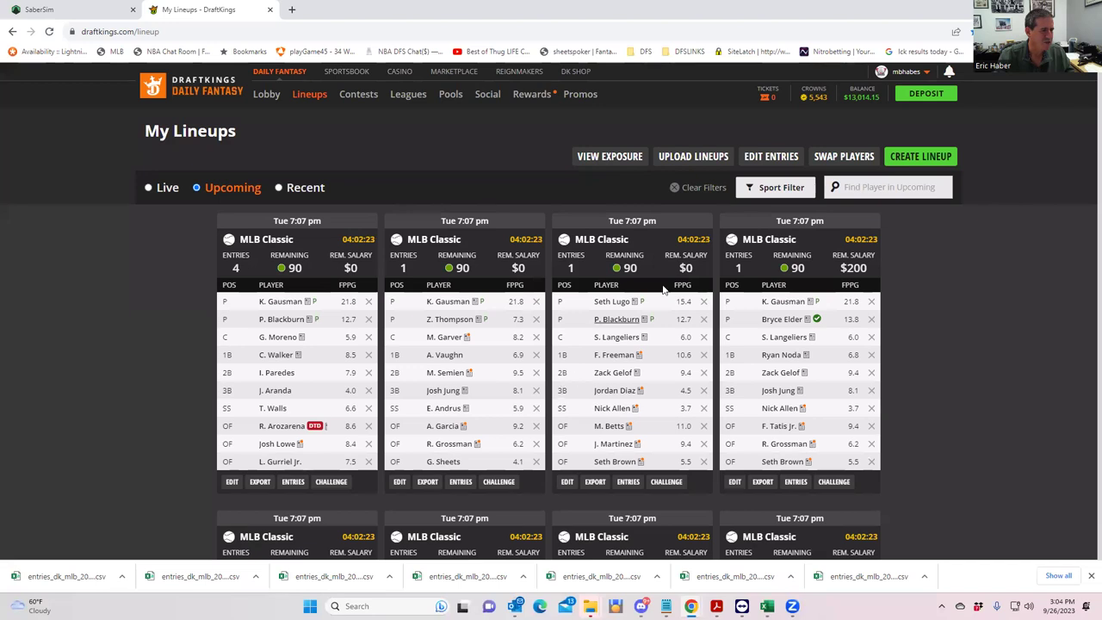
Back in SaberSim, save the 56 lineups to all five contests, adding Batter's Eye, Mega 8's, Ball Four and Battery to Relay Throw.
left_click(86, 10)
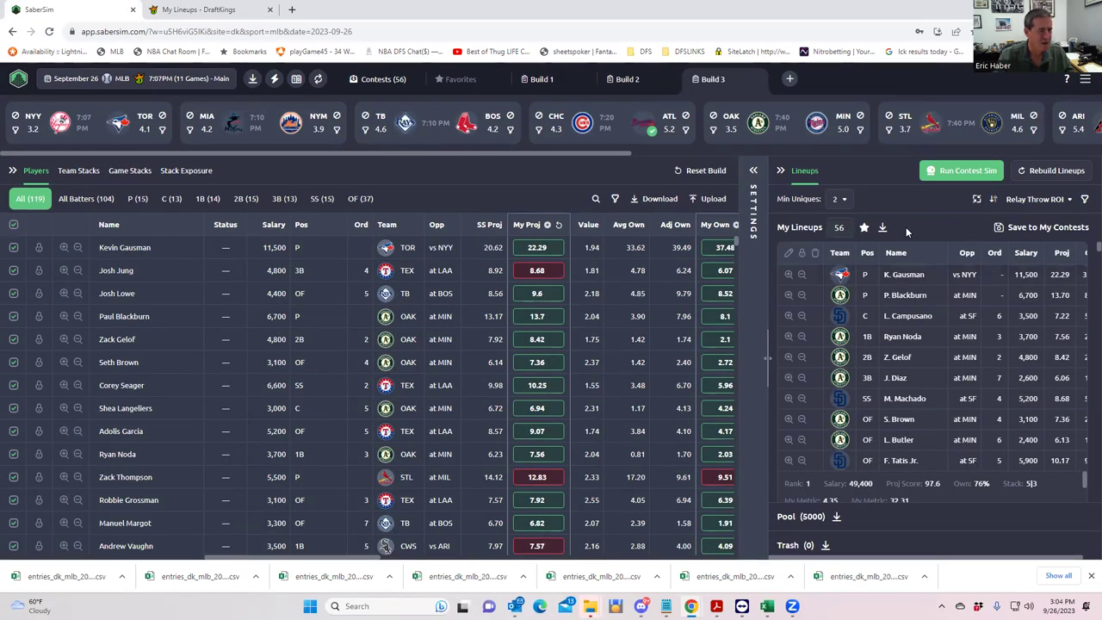
left_click(1025, 228)
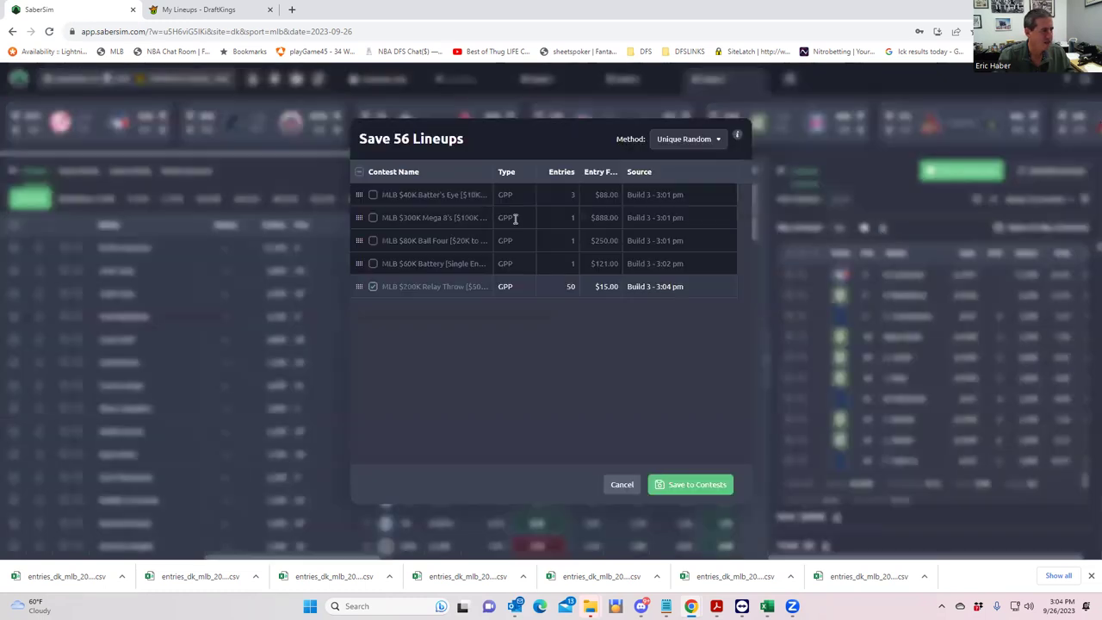
left_click(373, 195)
left_click(373, 217)
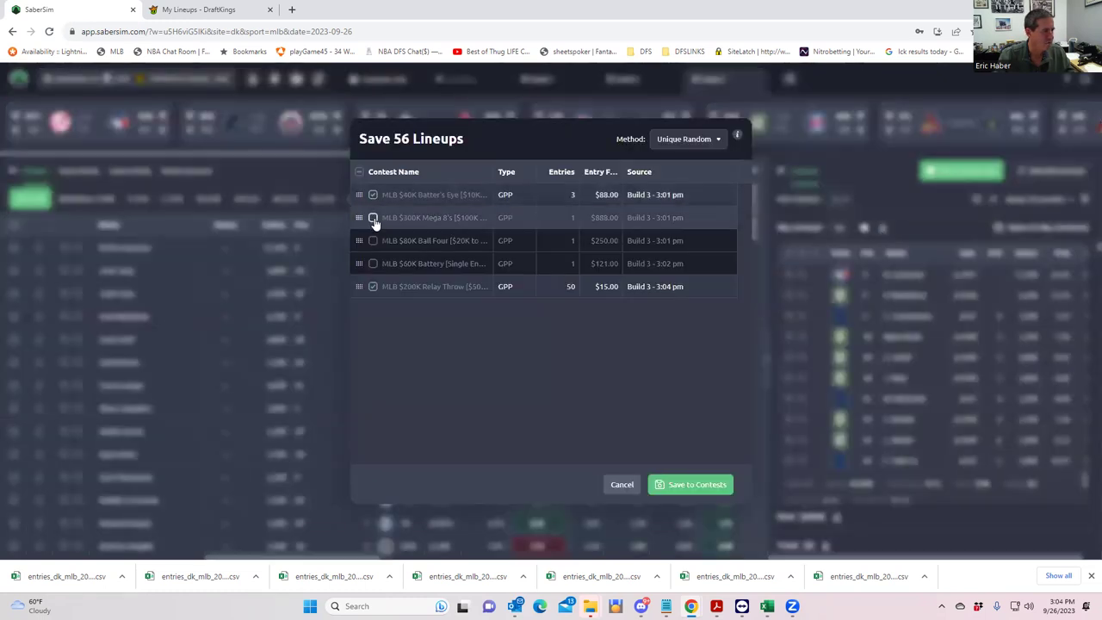
left_click(373, 241)
left_click(373, 263)
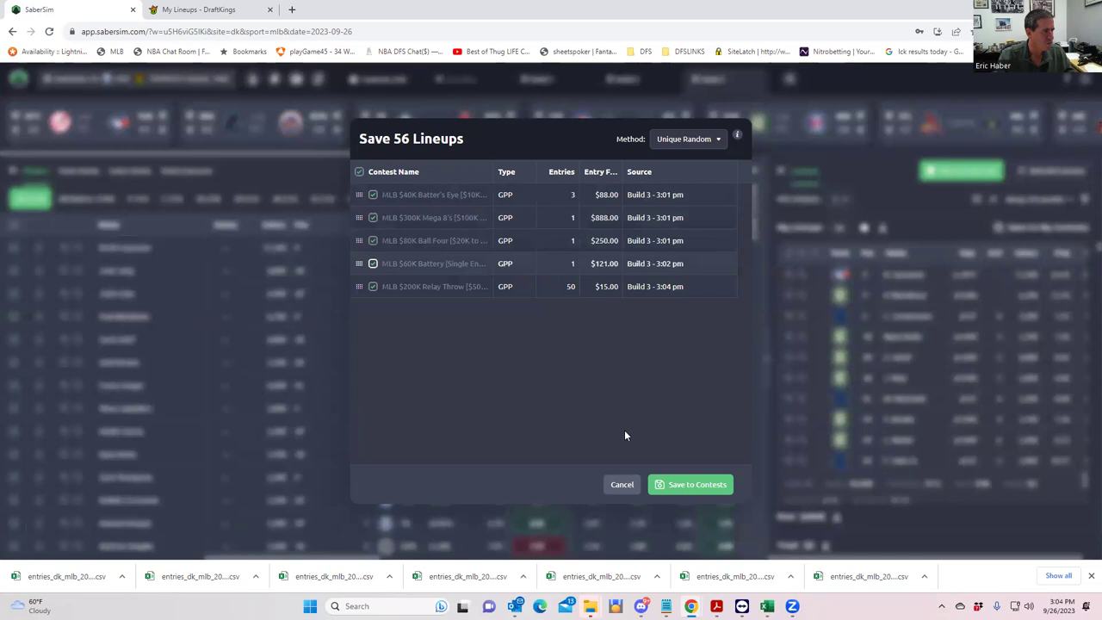
left_click(677, 485)
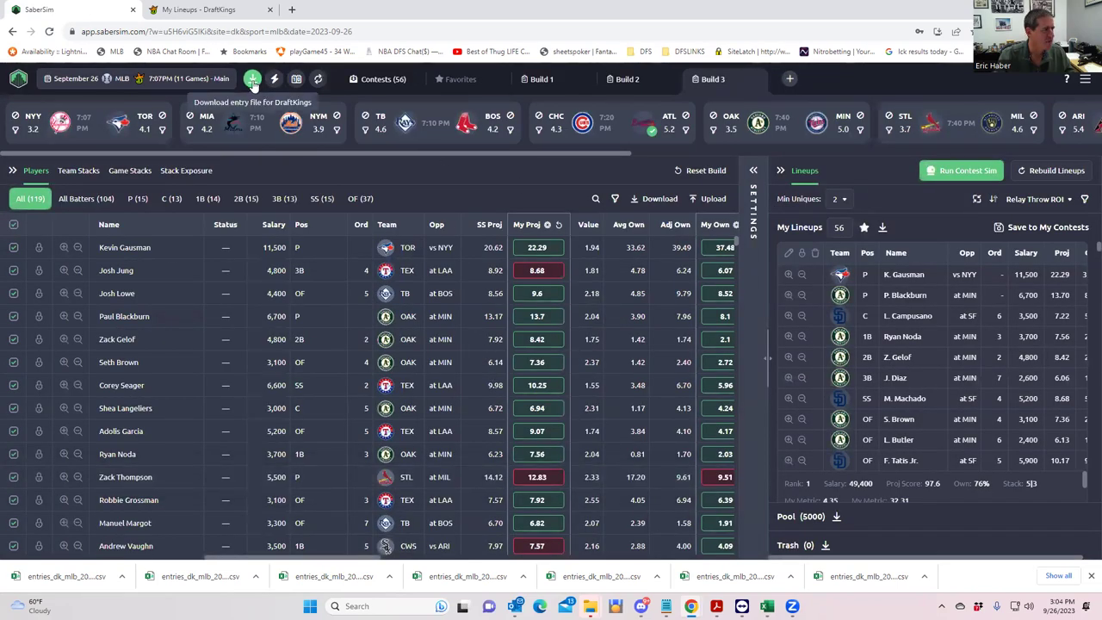
Download the updated entry file, upload entries_dk_mlb_2023-09-26_main (8) to DraftKings and look through the upcoming MLB Classic lineups.
left_click(252, 80)
left_click(200, 10)
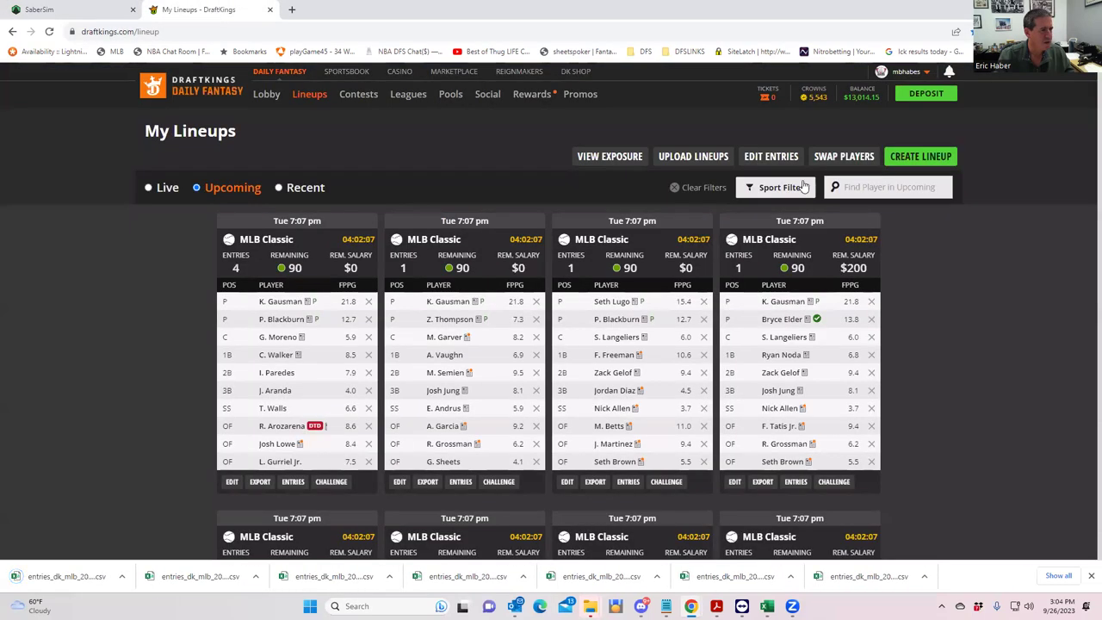
left_click(771, 156)
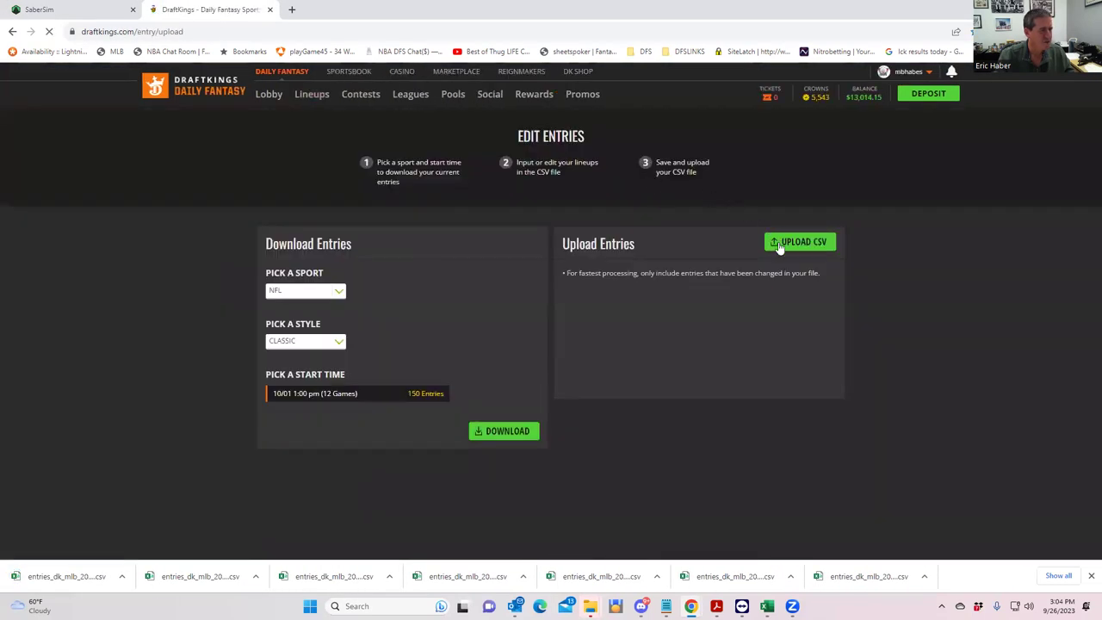
left_click(780, 245)
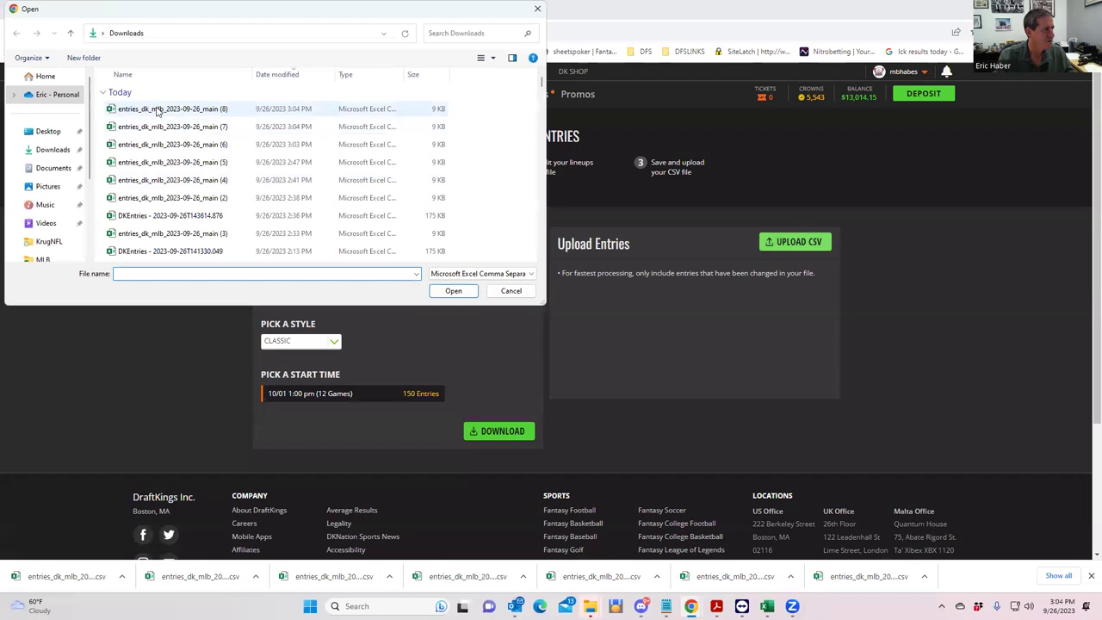
left_click(157, 110)
left_click(452, 291)
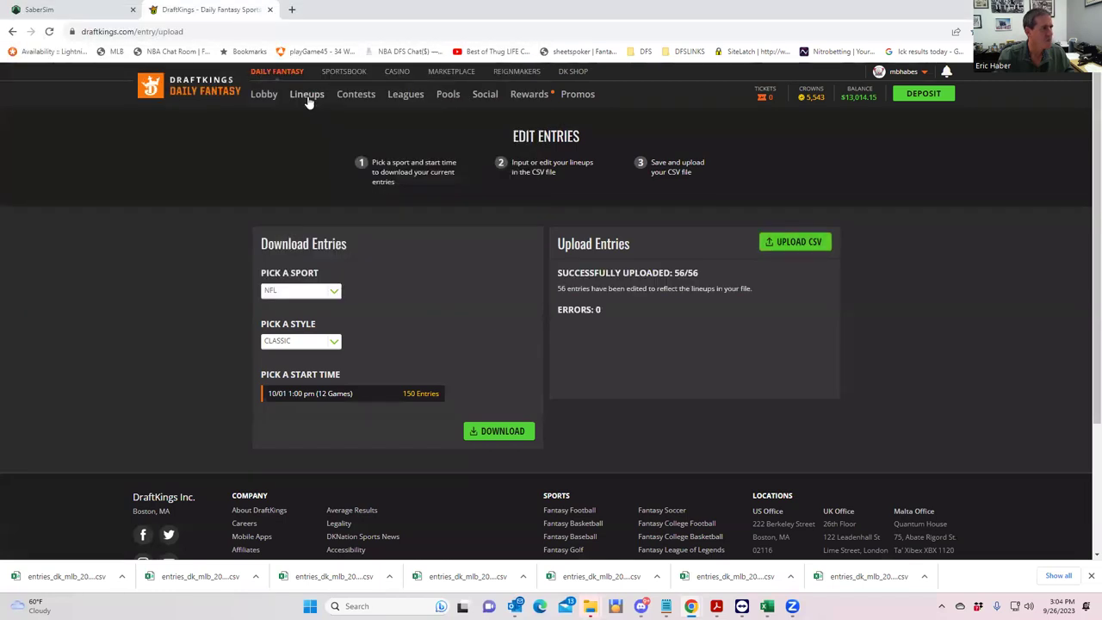
left_click(307, 96)
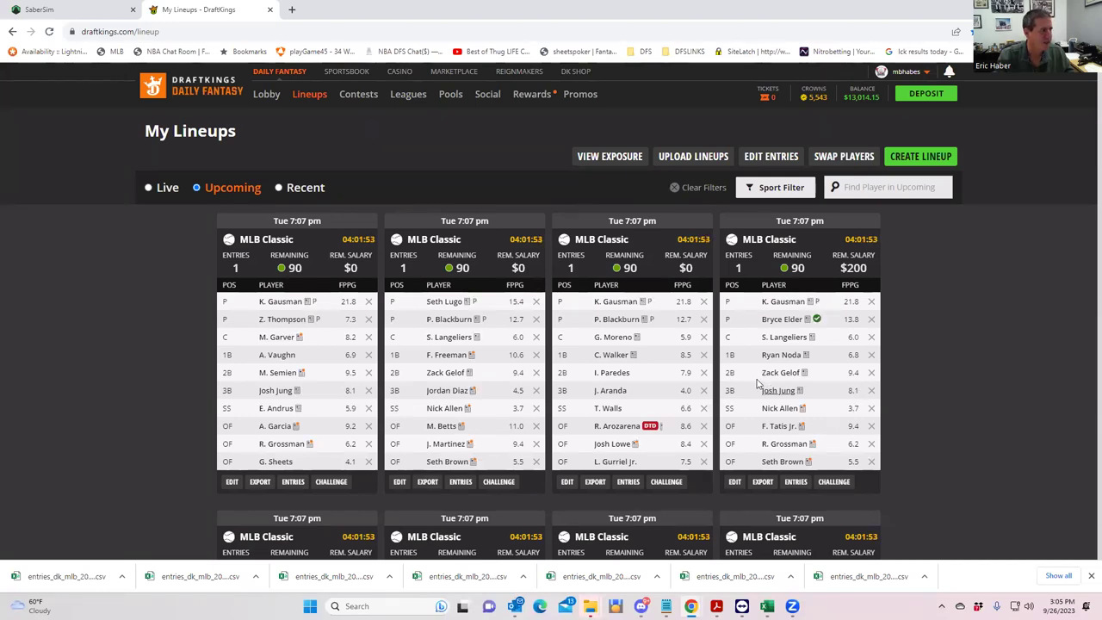
scroll(712, 405, "down", 3)
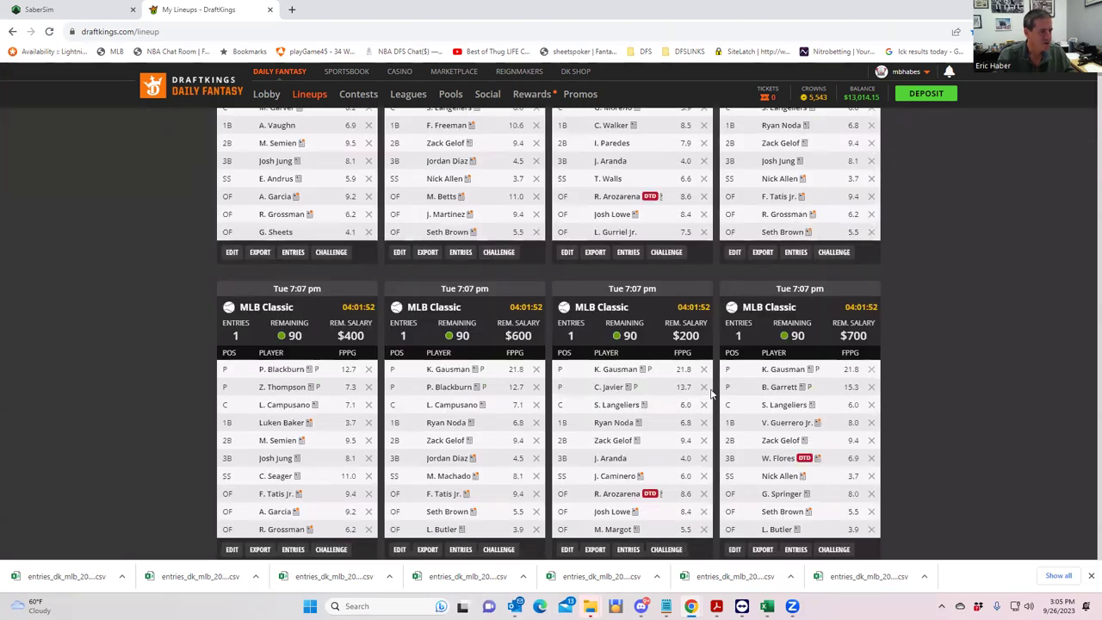
Return to SaberSim and examine the lineup exposure by team for all stacks and 5-stacks, plus the exposure by stack type.
left_click(80, 8)
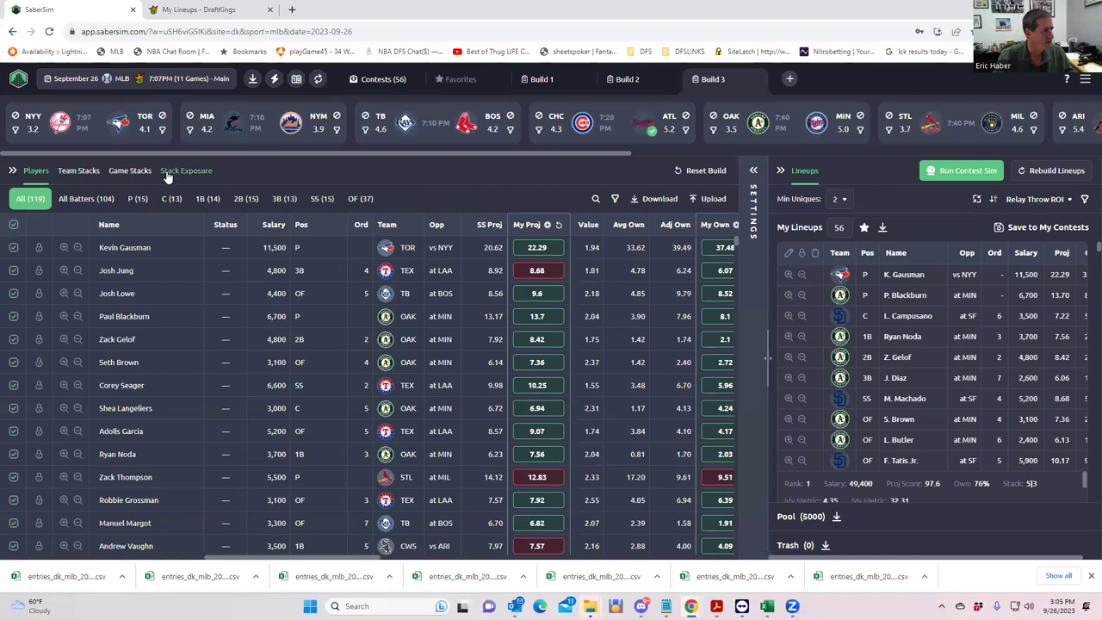
left_click(97, 172)
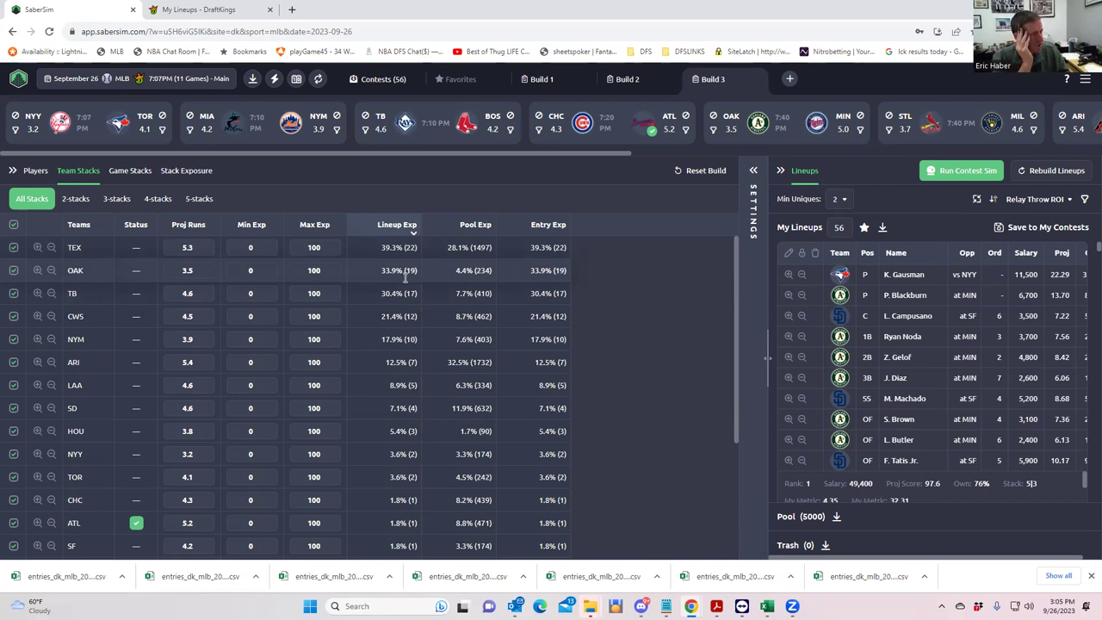
scroll(458, 430, "down", 1)
scroll(458, 431, "down", 3)
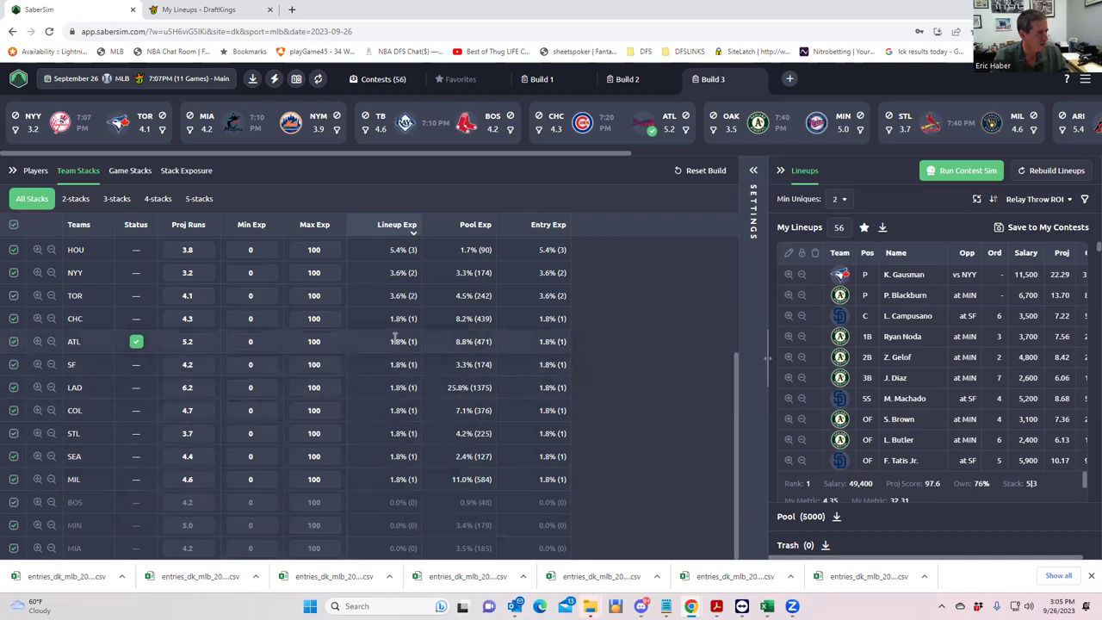
scroll(397, 353, "up", 3)
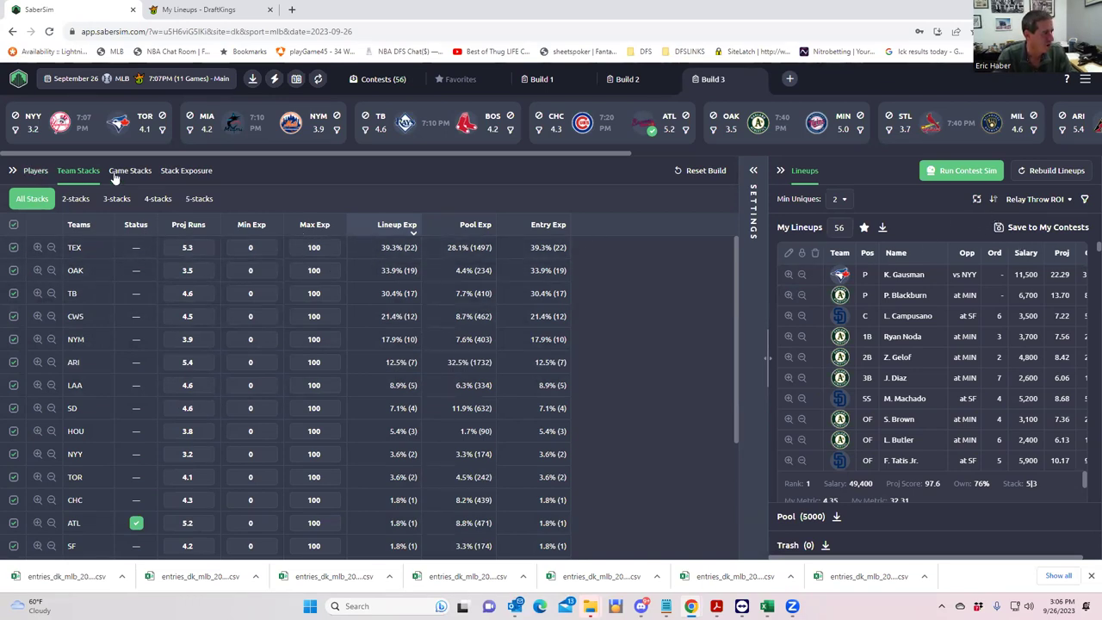
left_click(197, 199)
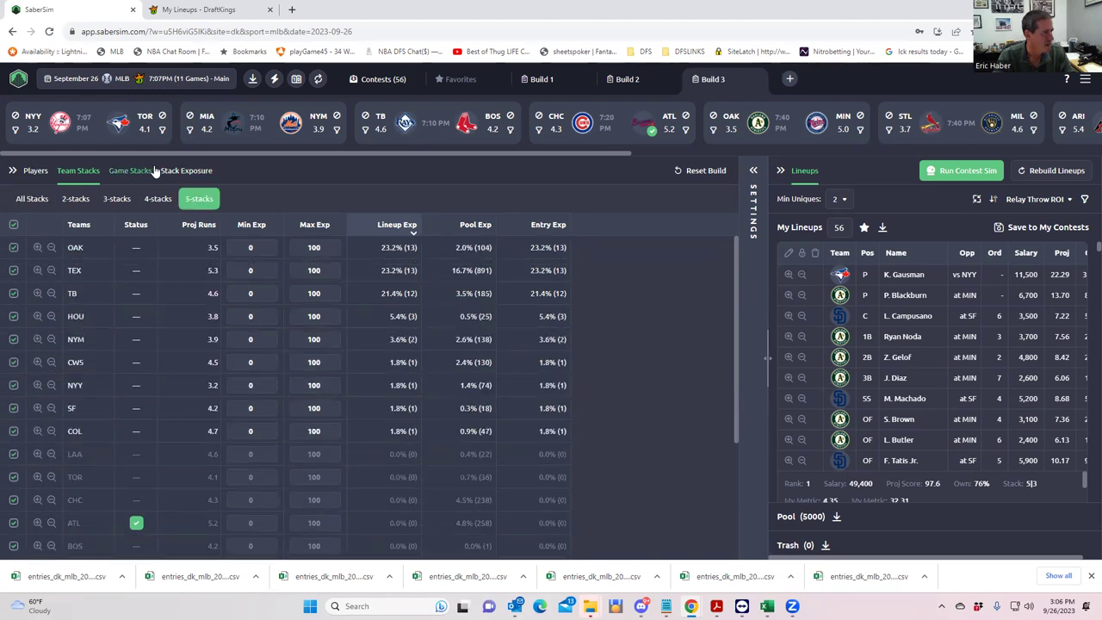
left_click(177, 172)
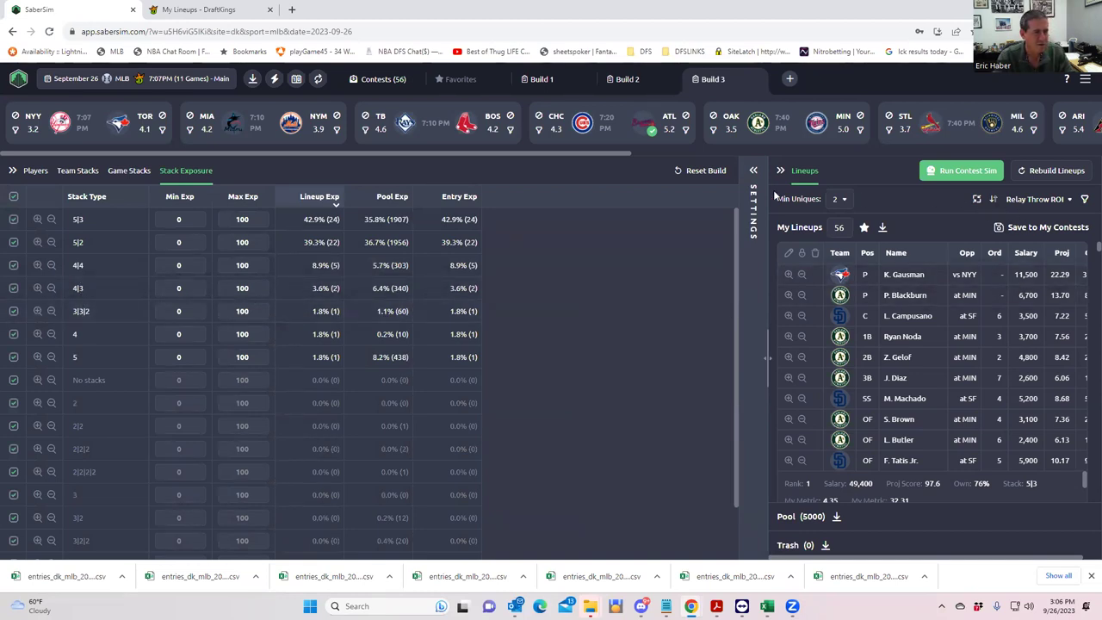
Rank the 56 lineups by Mega8s ROI.
left_click(1042, 200)
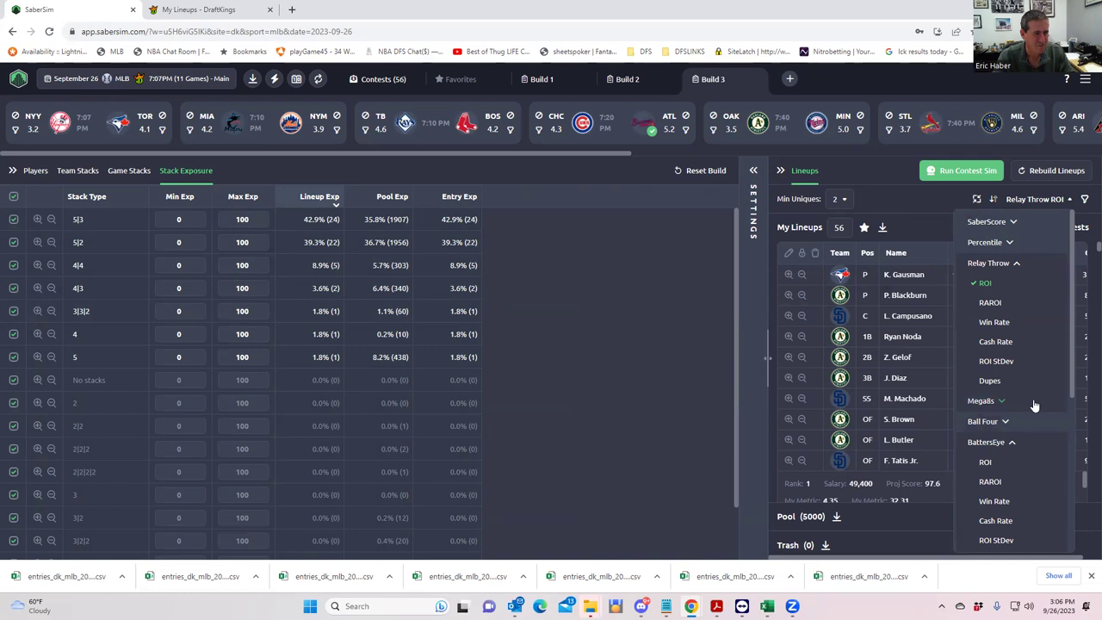
left_click(1003, 402)
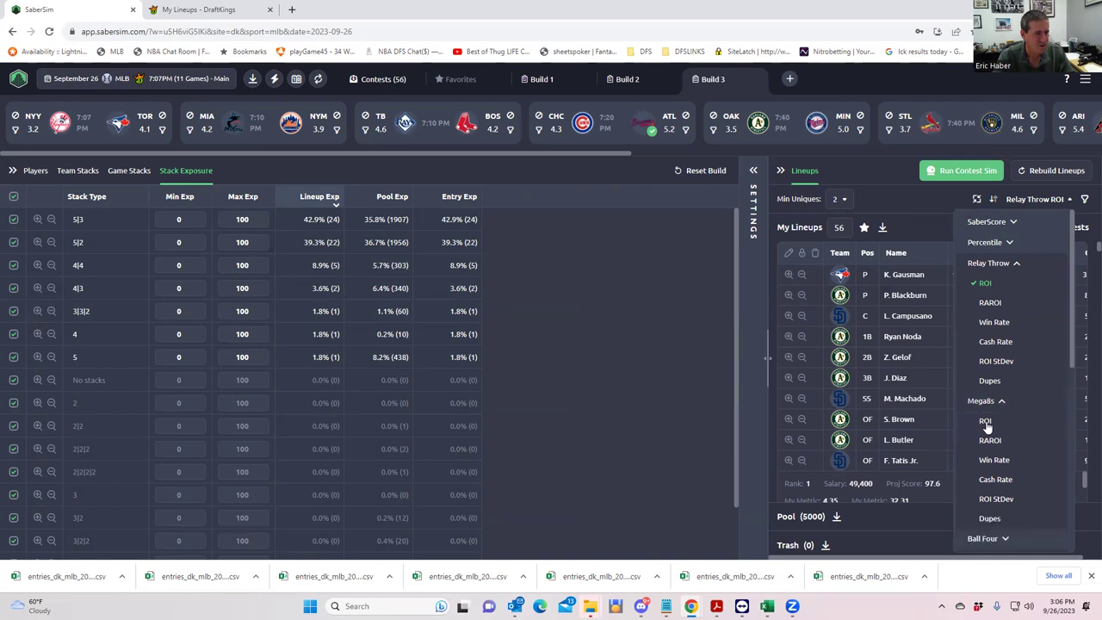
left_click(986, 421)
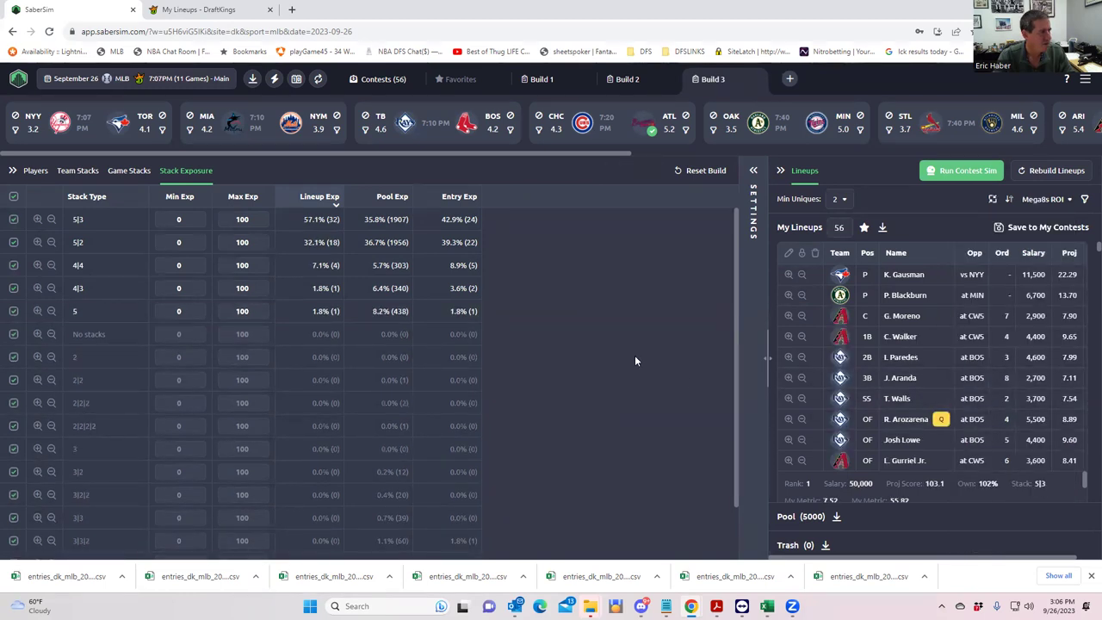